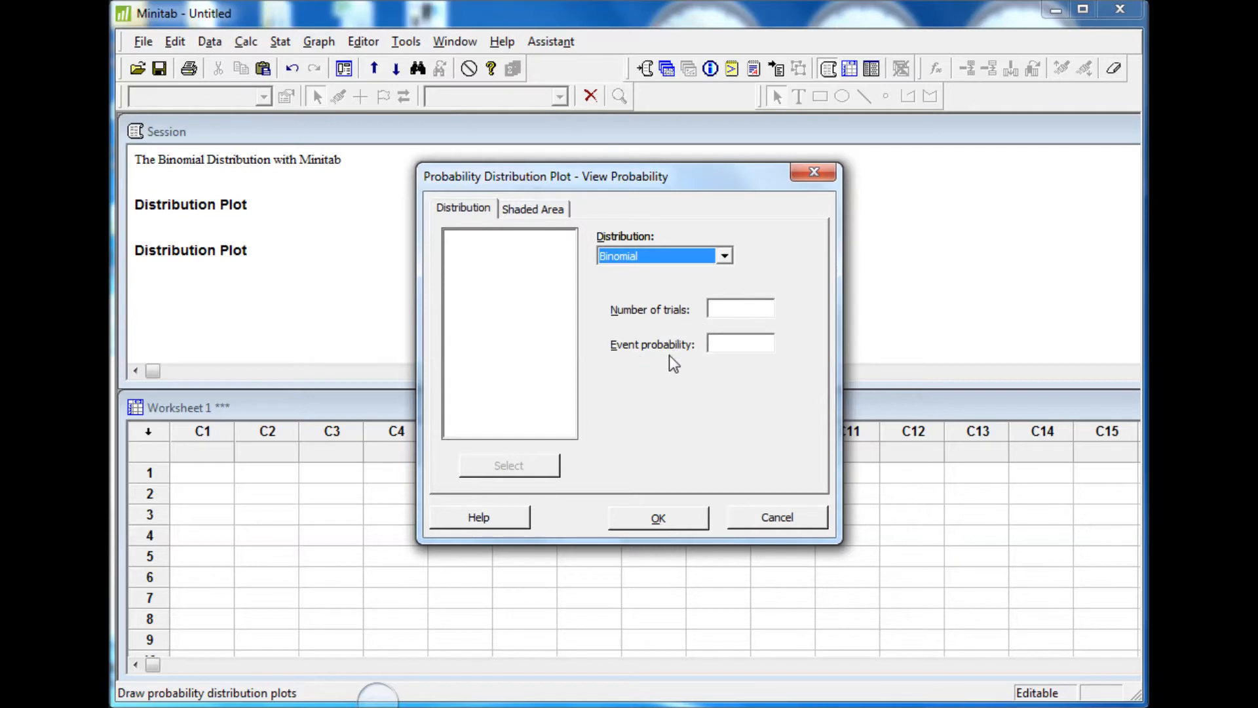
Set the binomial distribution to 4 trials with an event probability of 0.2
left_click(729, 310)
type("4")
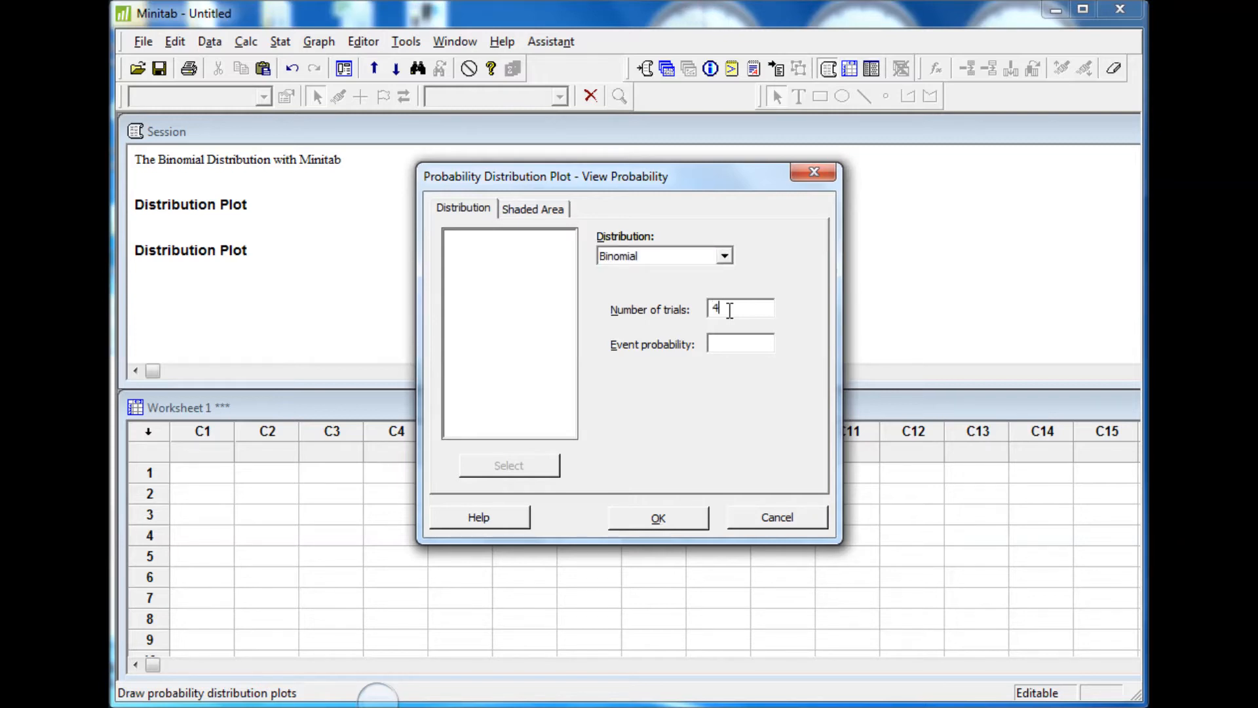
left_click(741, 342)
type("0")
type(".4")
key("BackSpace")
type("2")
Shade the middle area by X value from 3 to 3 and generate the distribution plot
left_click(548, 210)
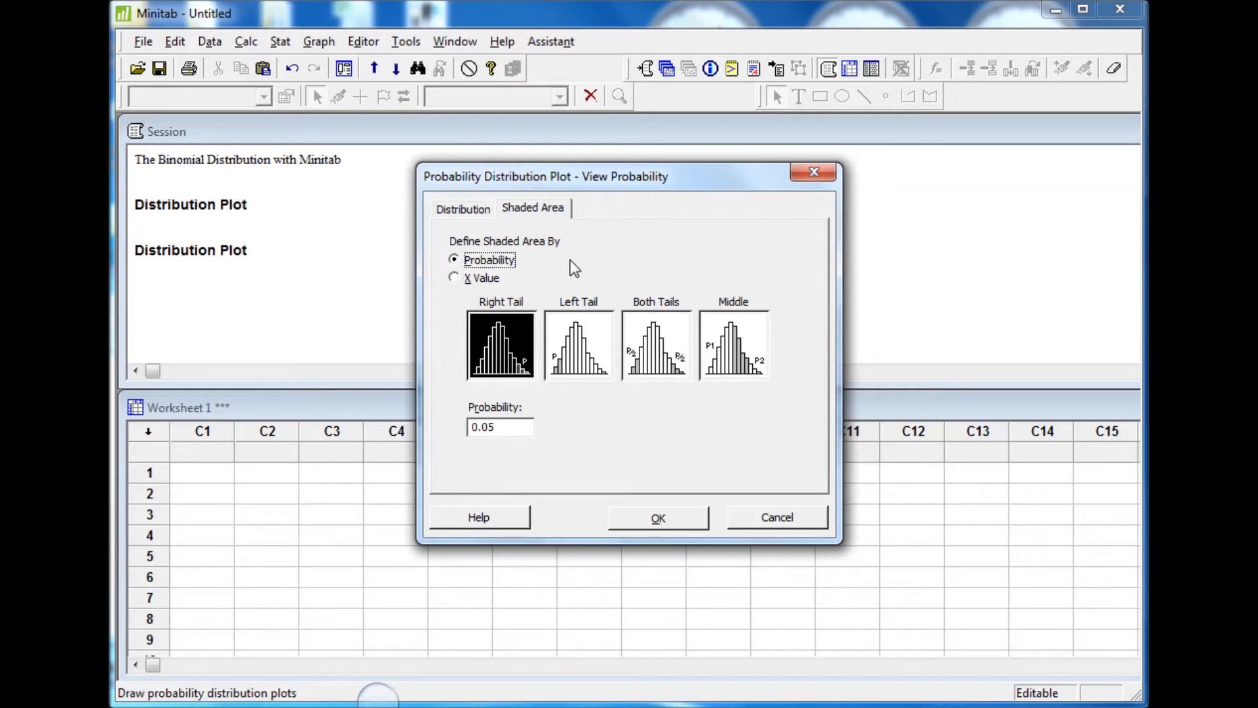
left_click(453, 278)
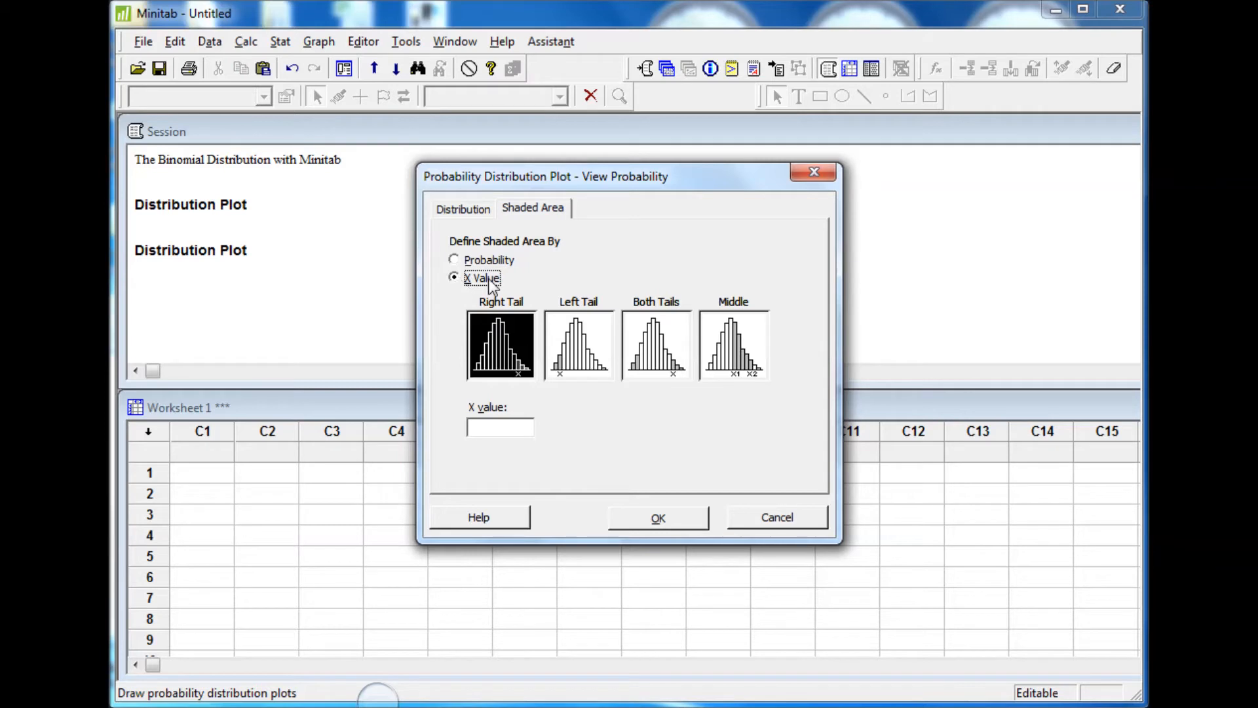
left_click(729, 359)
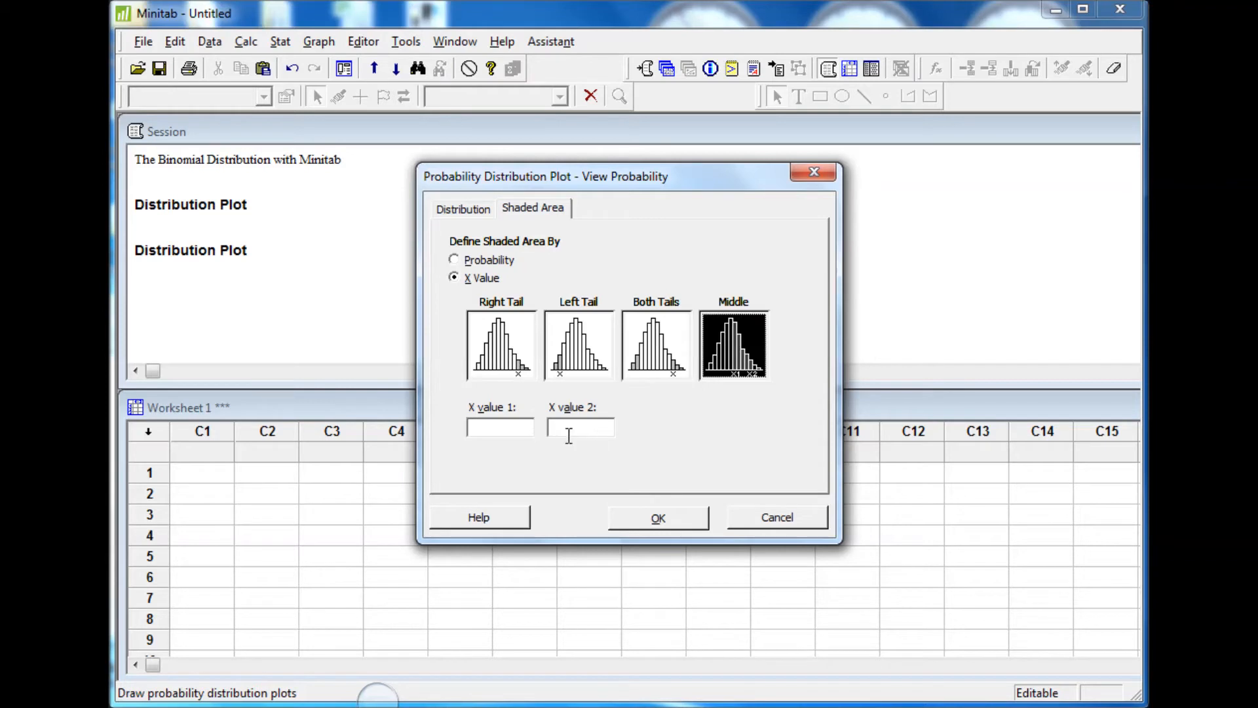
left_click(507, 426)
type("3")
key("Tab")
type("3")
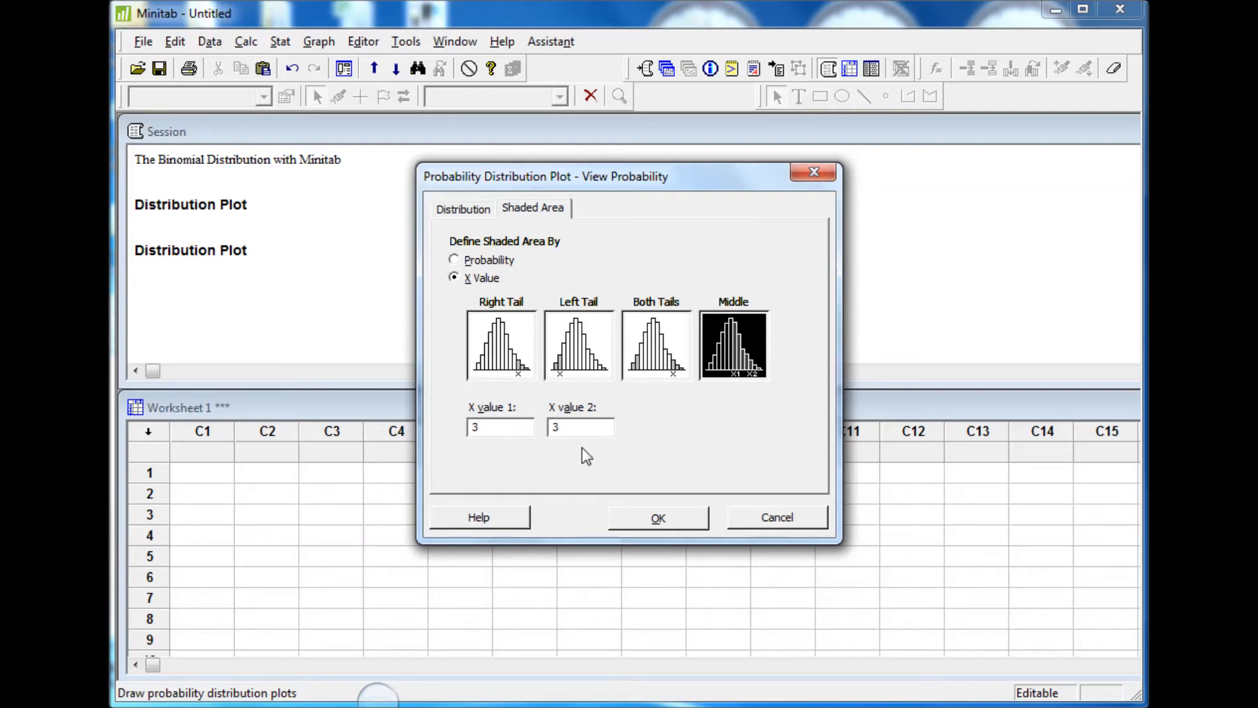
left_click(658, 518)
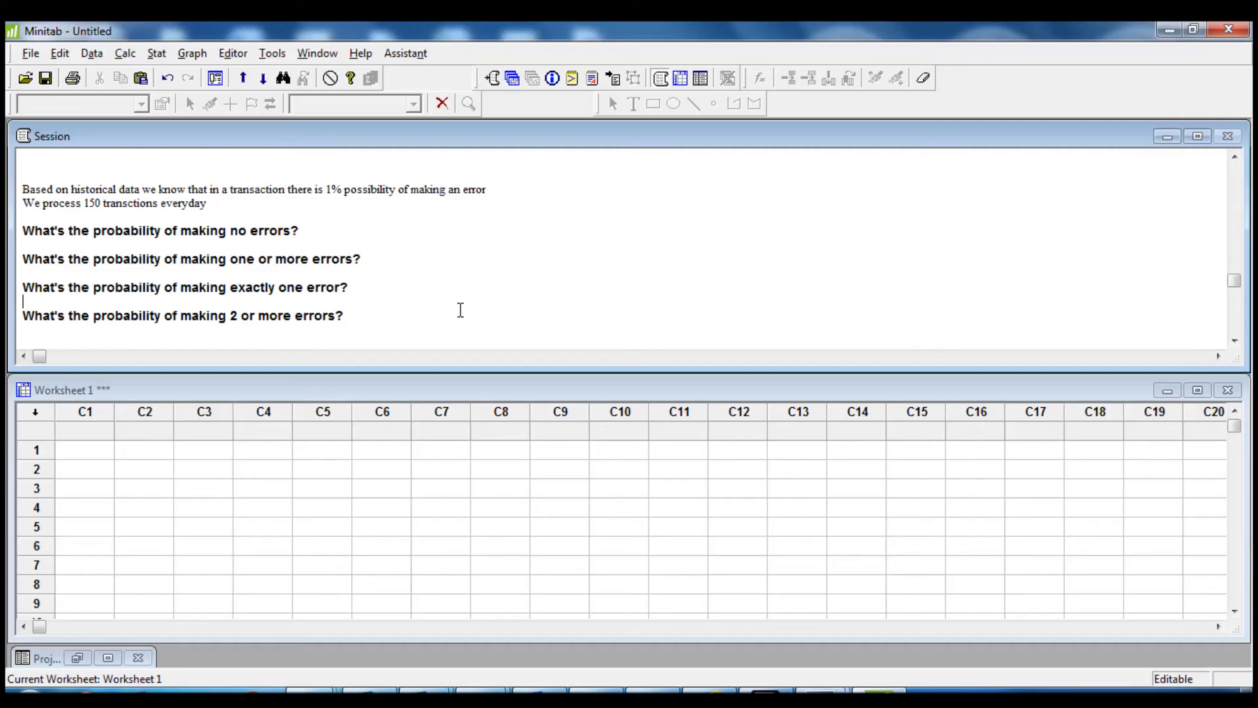
Start a View Probability distribution plot and choose the Binomial distribution
left_click(194, 55)
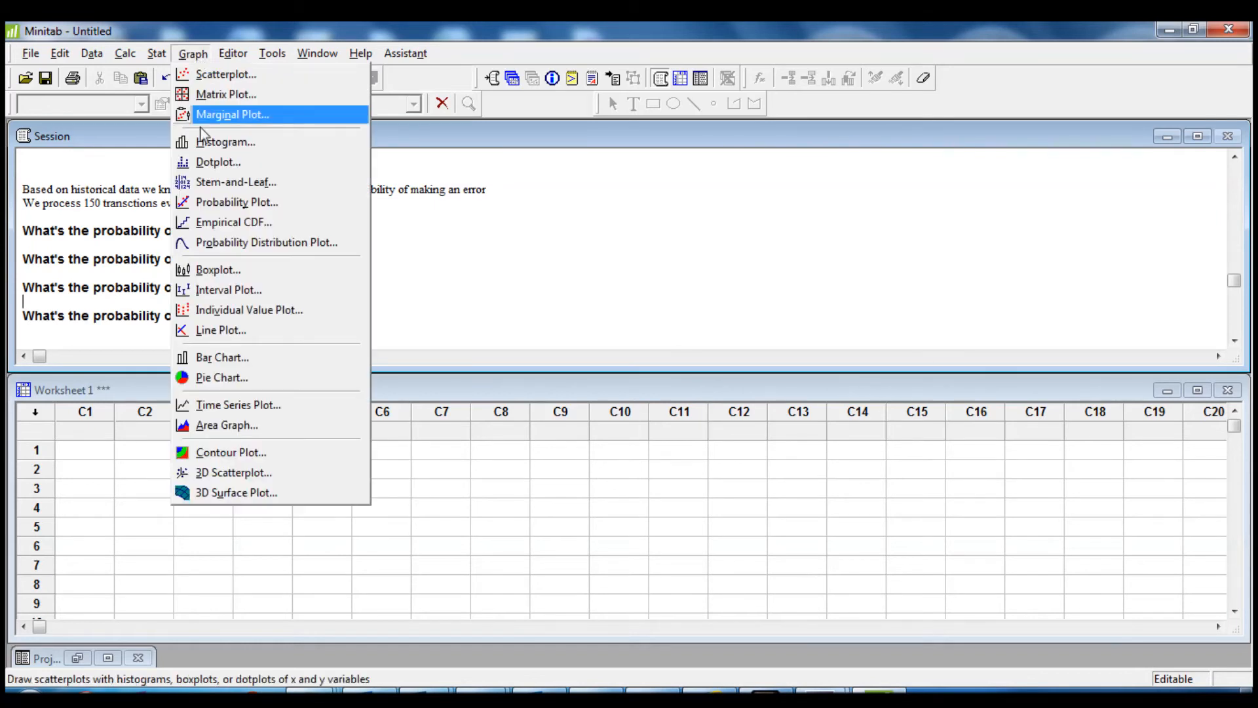
left_click(254, 241)
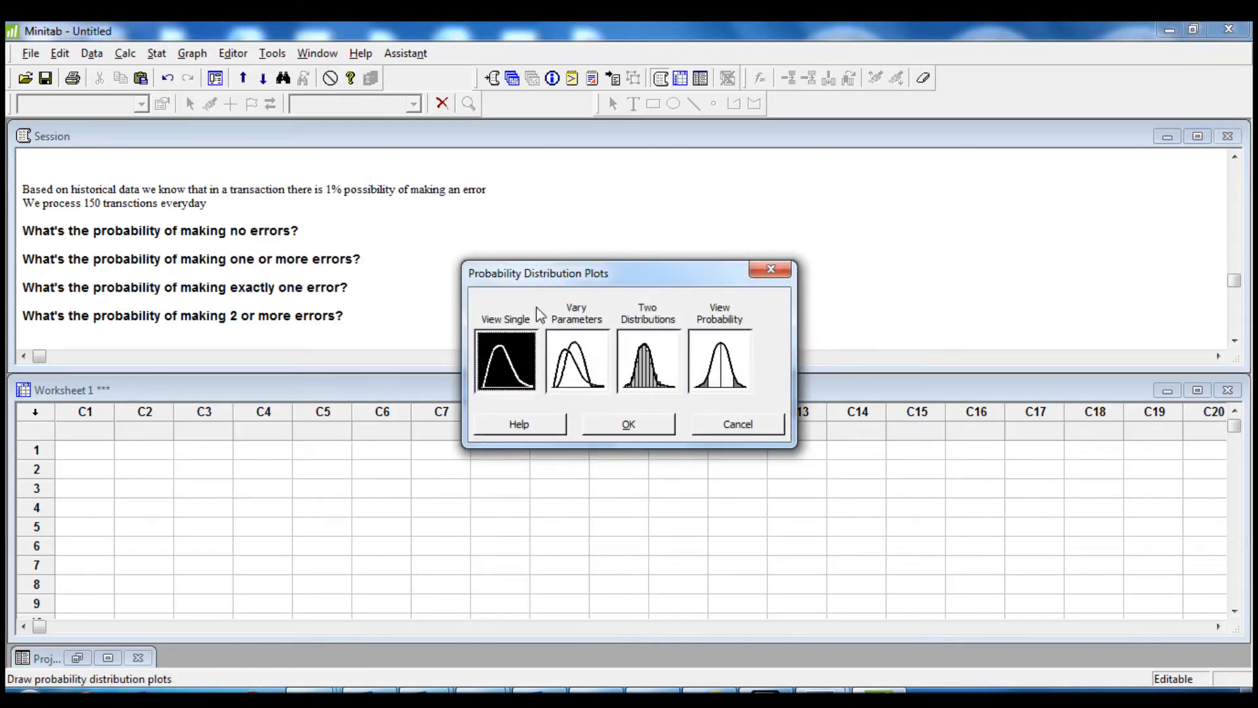
left_click(721, 367)
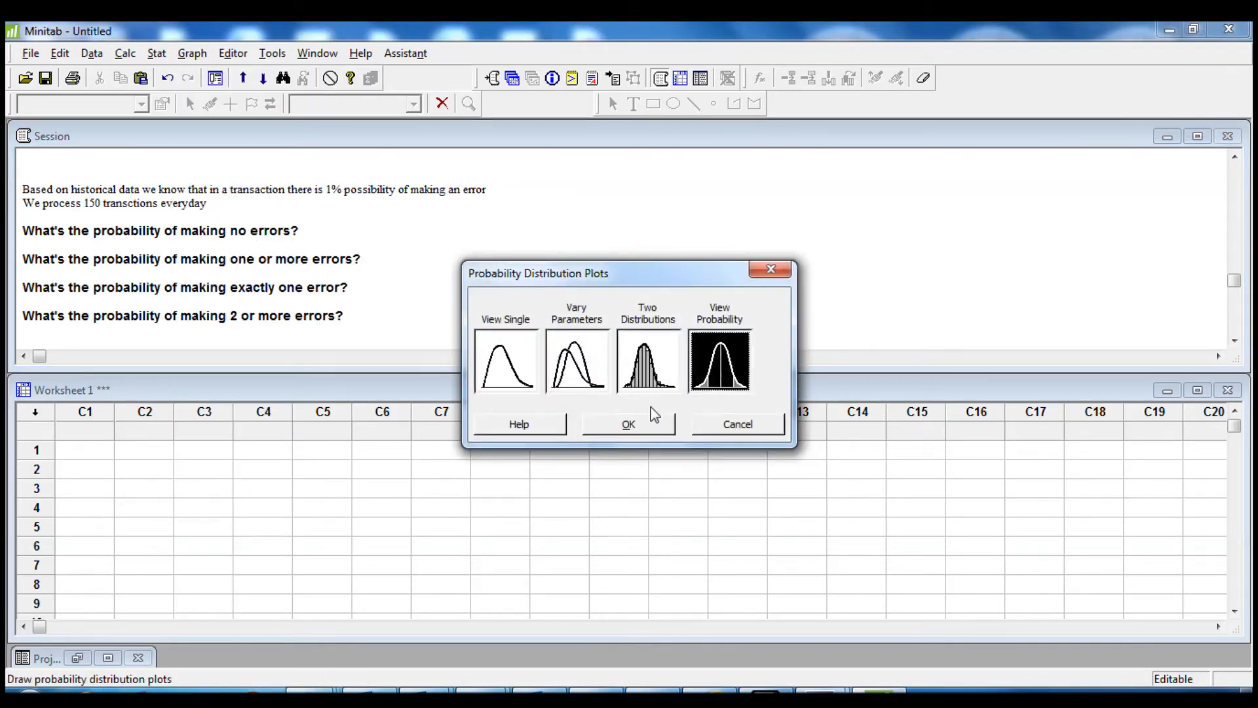
left_click(630, 424)
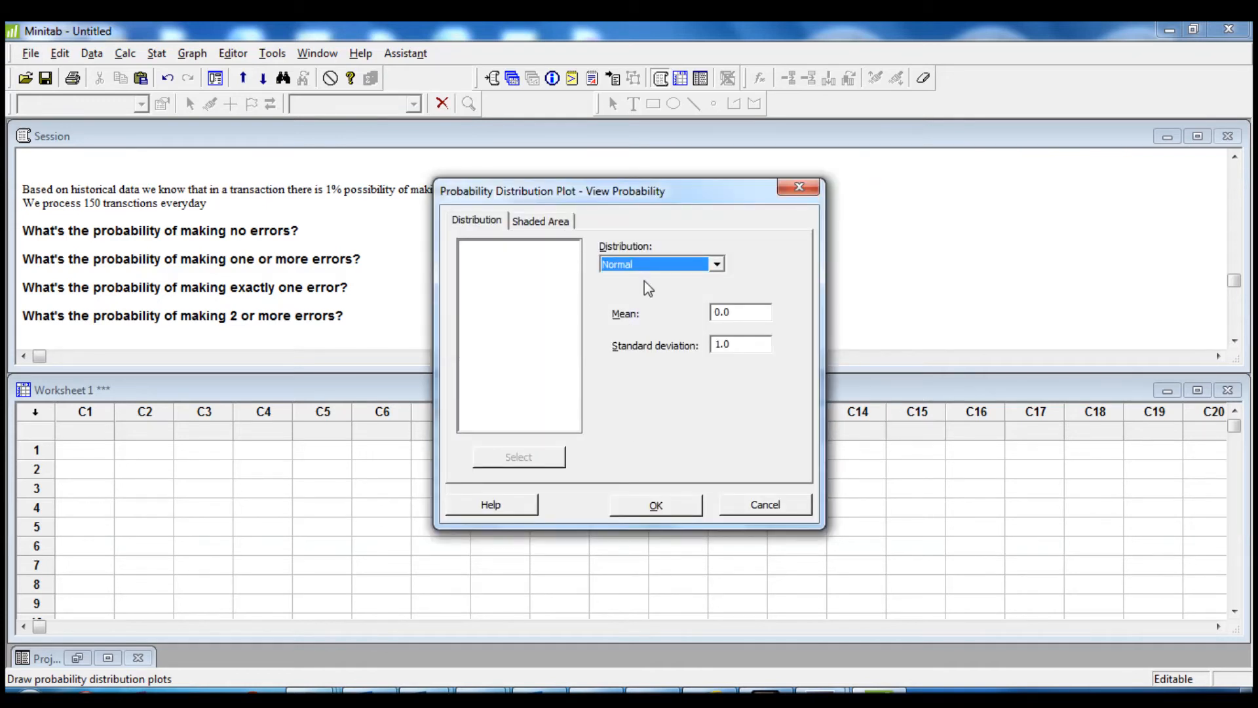
left_click(717, 264)
scroll(649, 328, "up", 3)
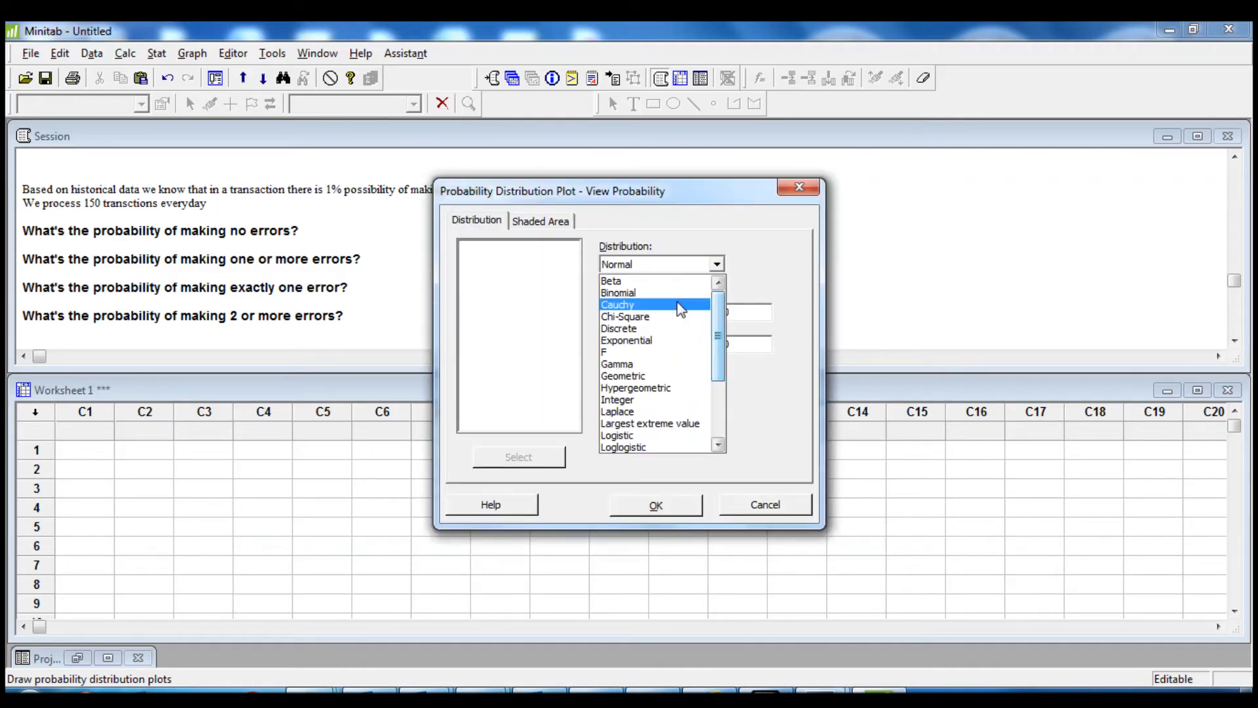
left_click(646, 295)
left_click(723, 313)
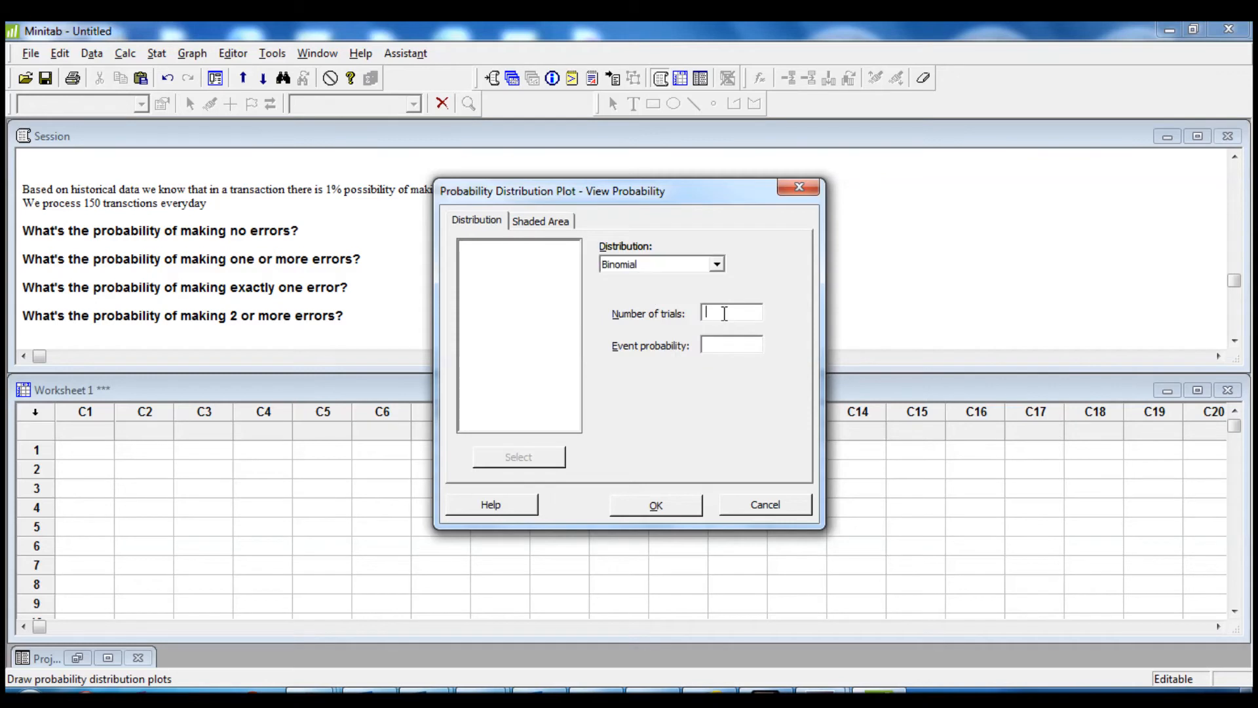
Set 150 trials and an event probability of 0.01
type("150")
left_click(720, 347)
type("0.01")
Plot the middle area by X value from 0 to 0, then close the graph without saving it
left_click(561, 222)
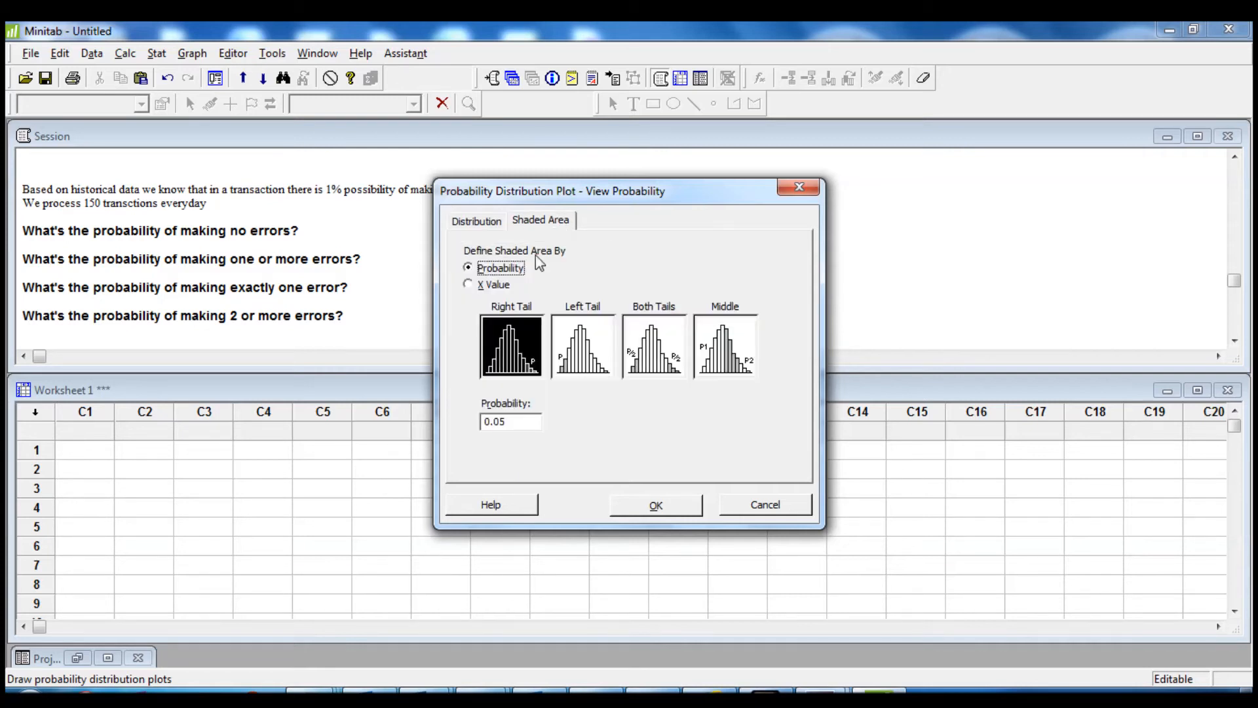
left_click(476, 289)
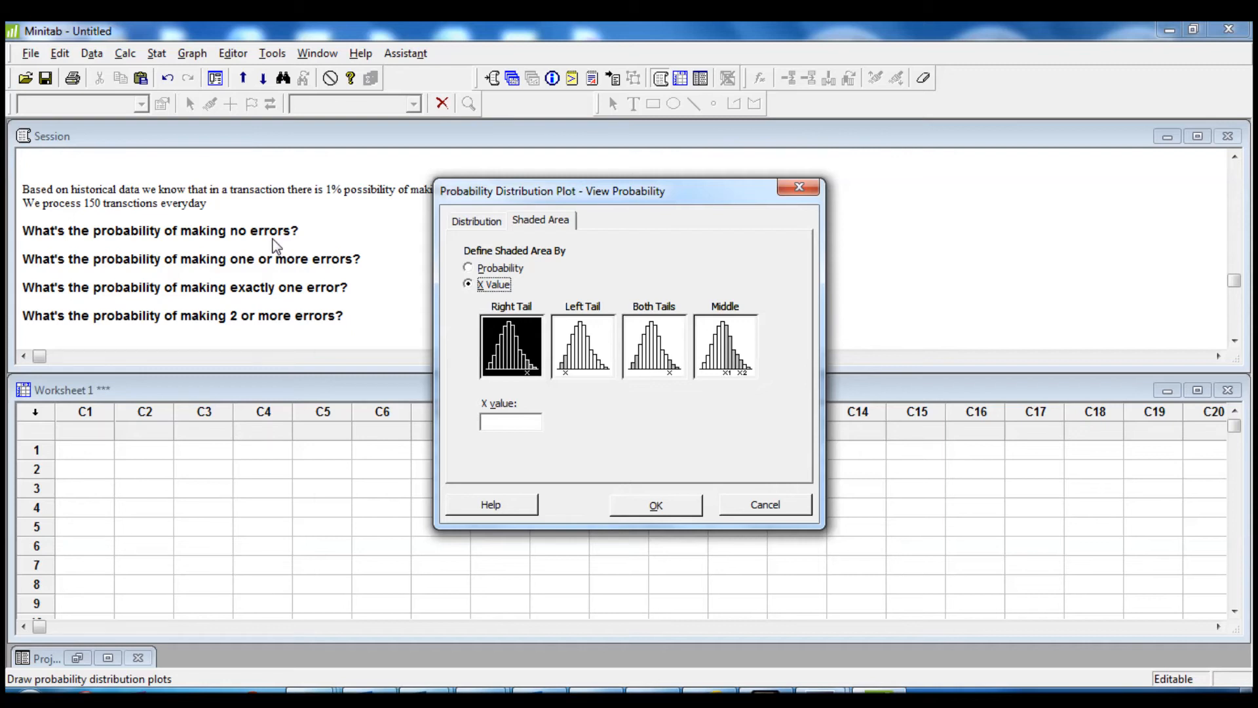
left_click(726, 342)
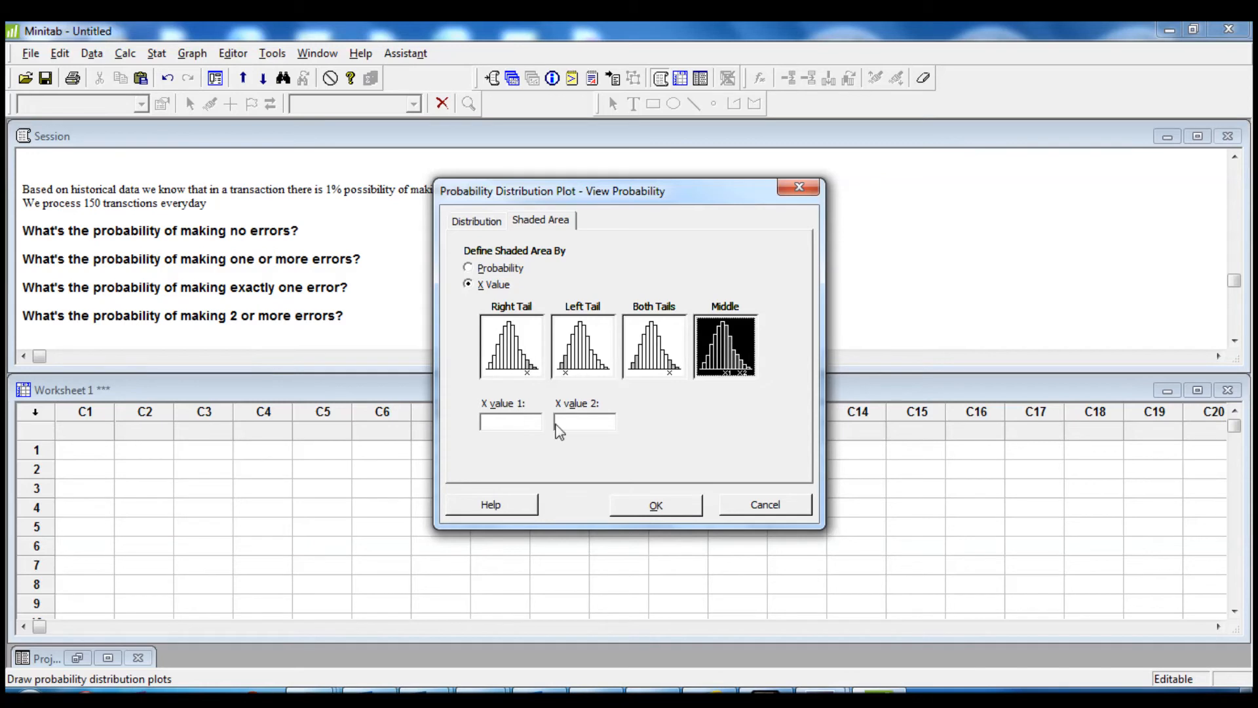
left_click(517, 422)
type("01")
left_click(652, 505)
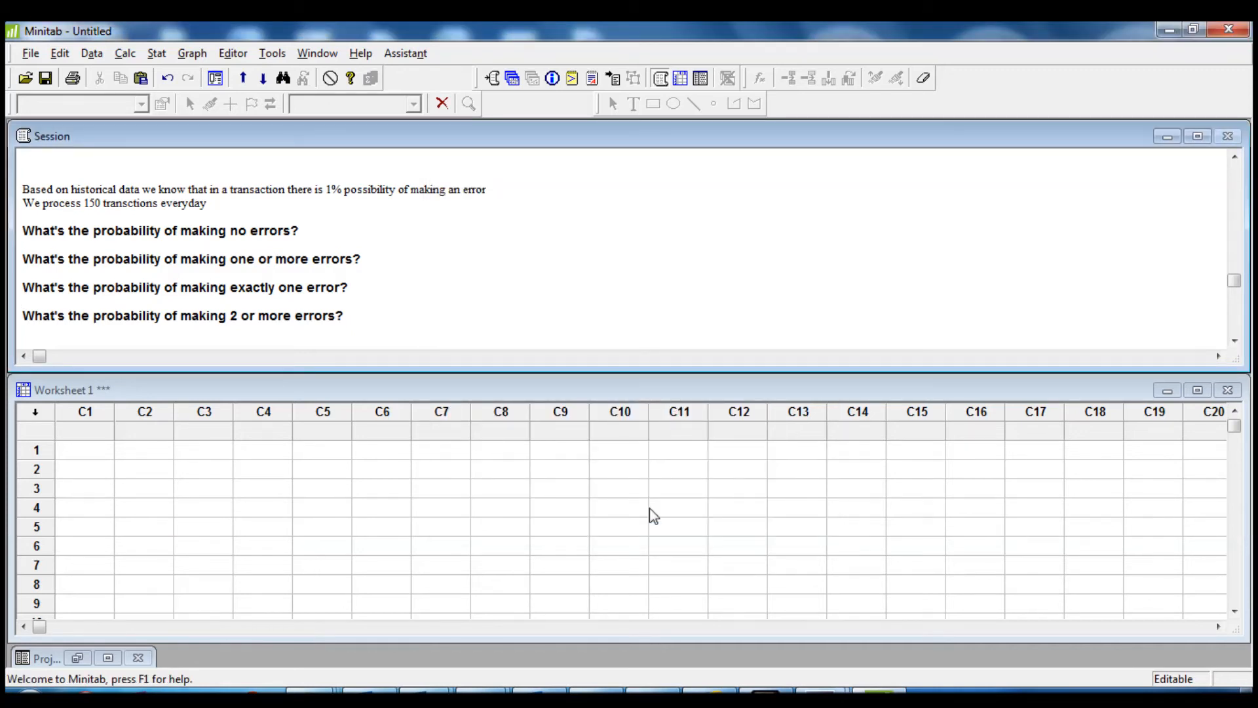
left_click_drag(246, 145, 333, 173)
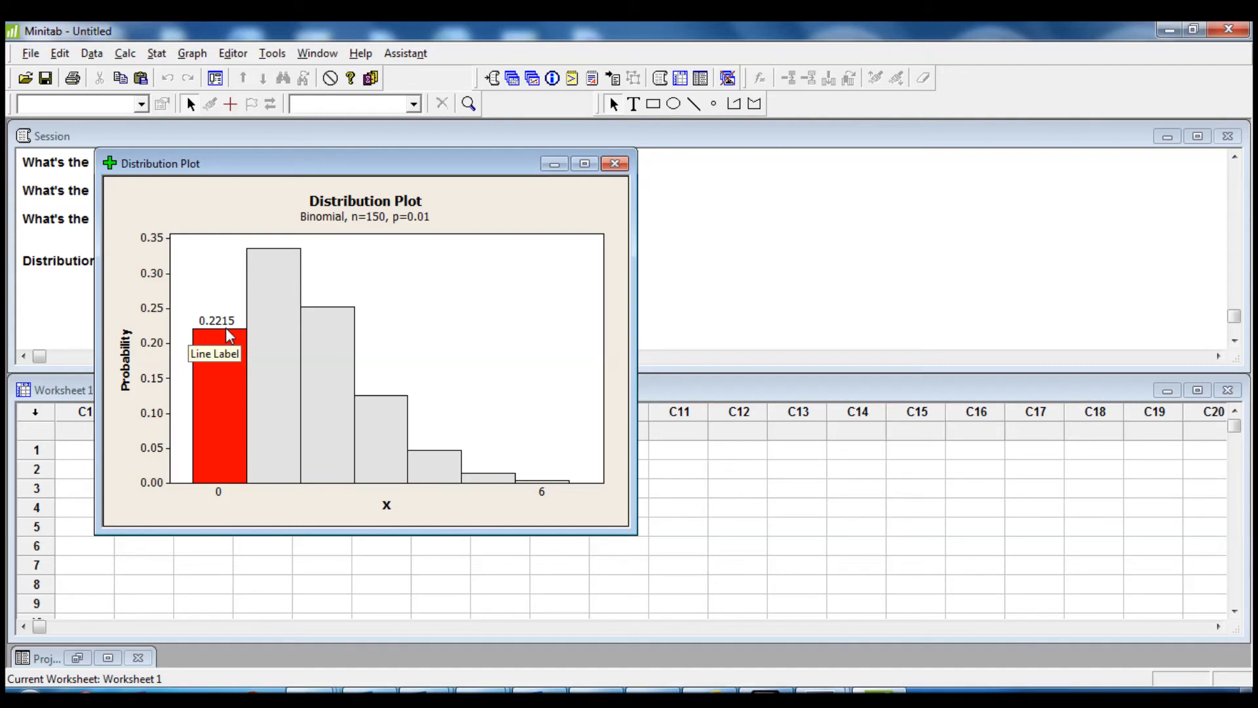
left_click(616, 163)
left_click(707, 401)
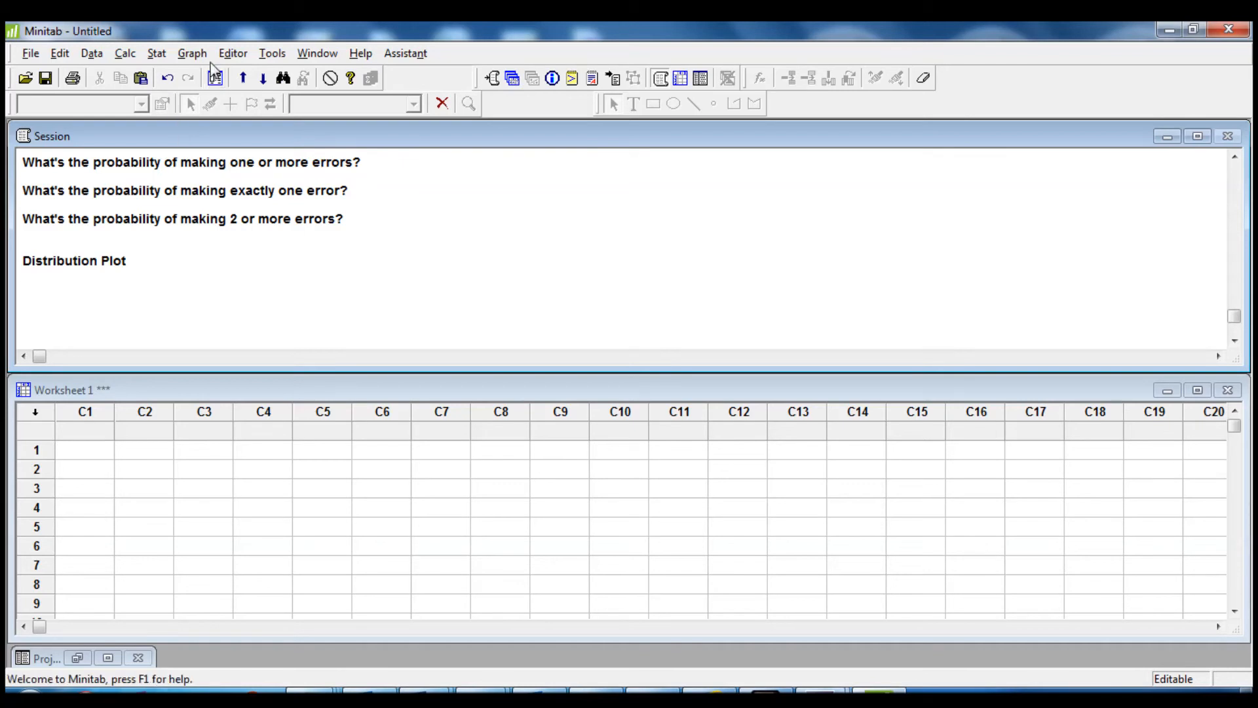
Plot the right-tail area for X value 1 with the same binomial settings, then close the graph without saving
left_click(192, 54)
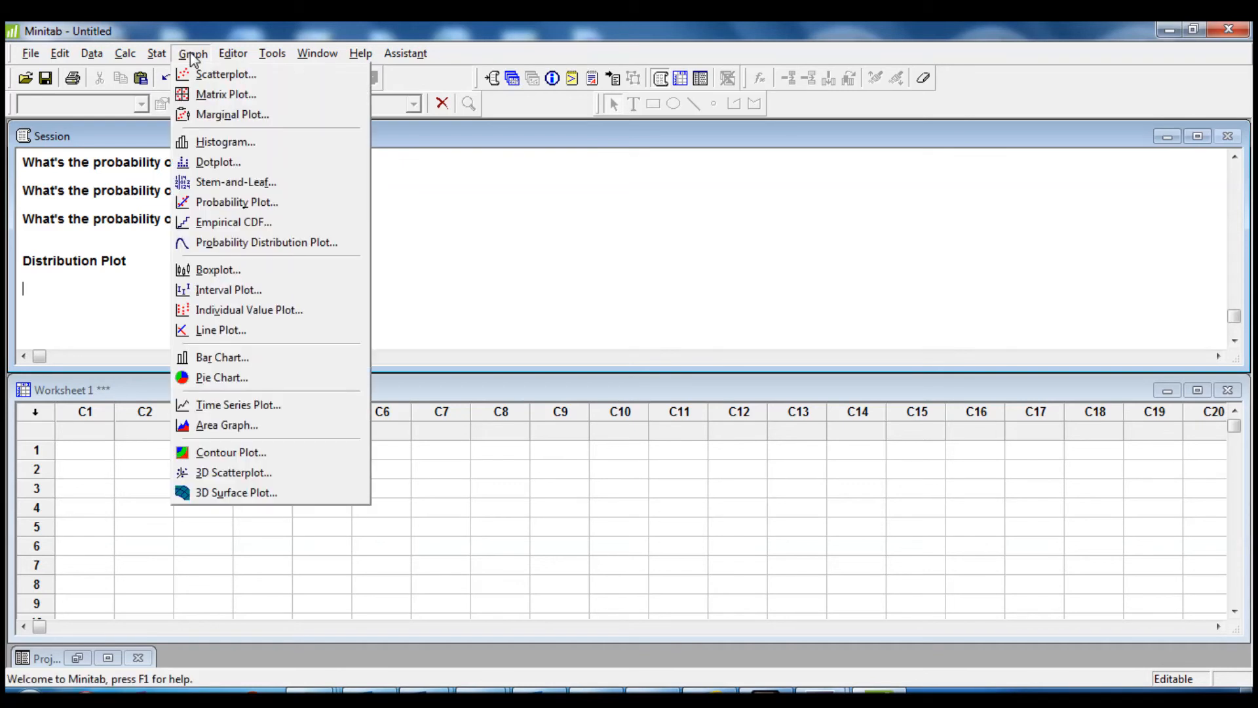
left_click(286, 247)
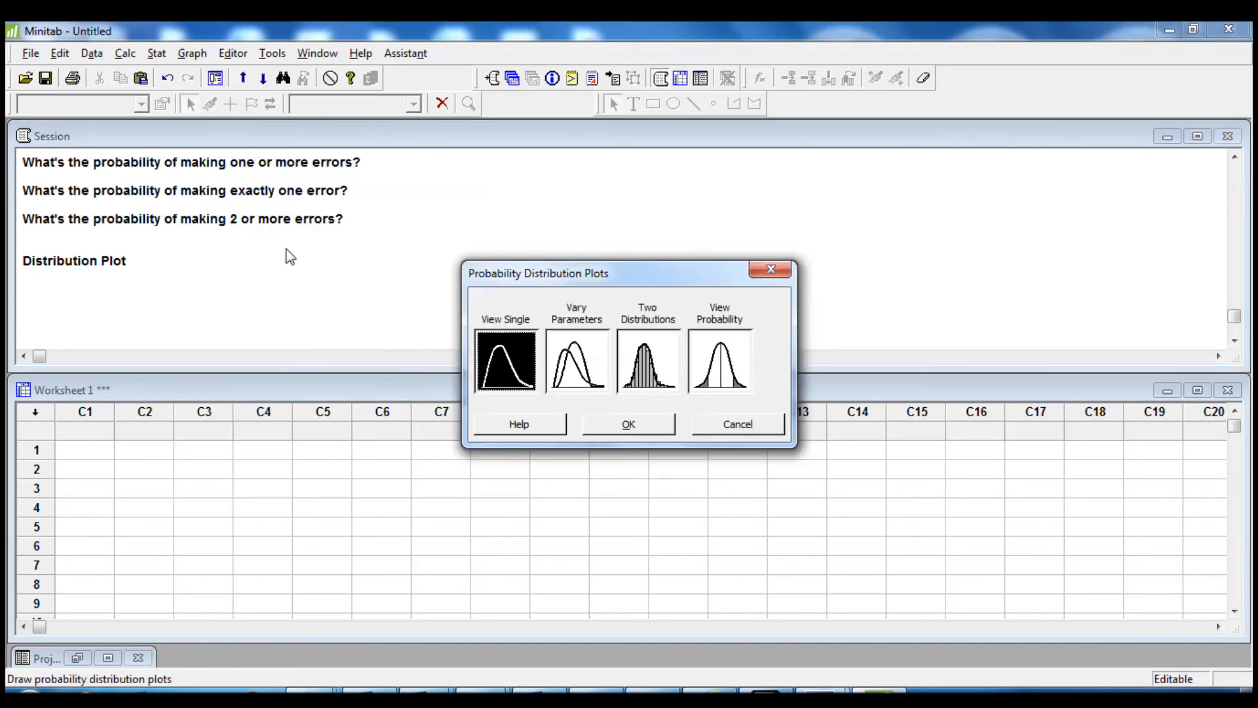
left_click(721, 360)
left_click(629, 426)
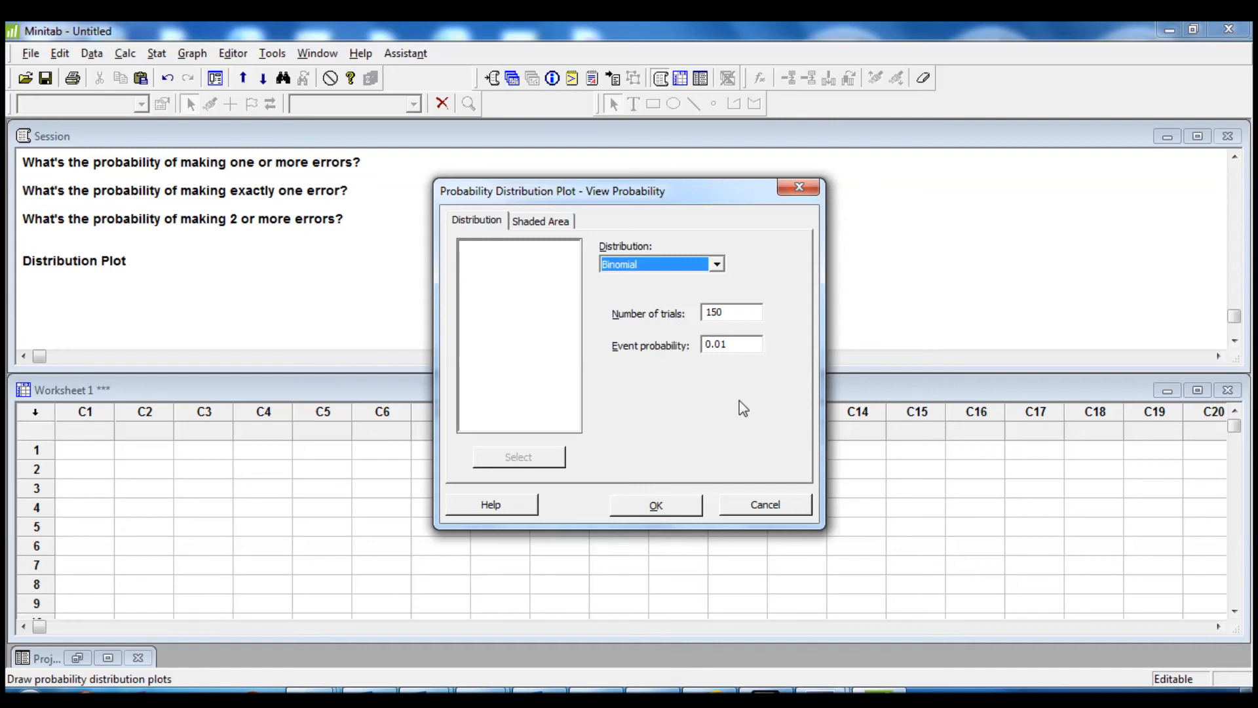
left_click(564, 221)
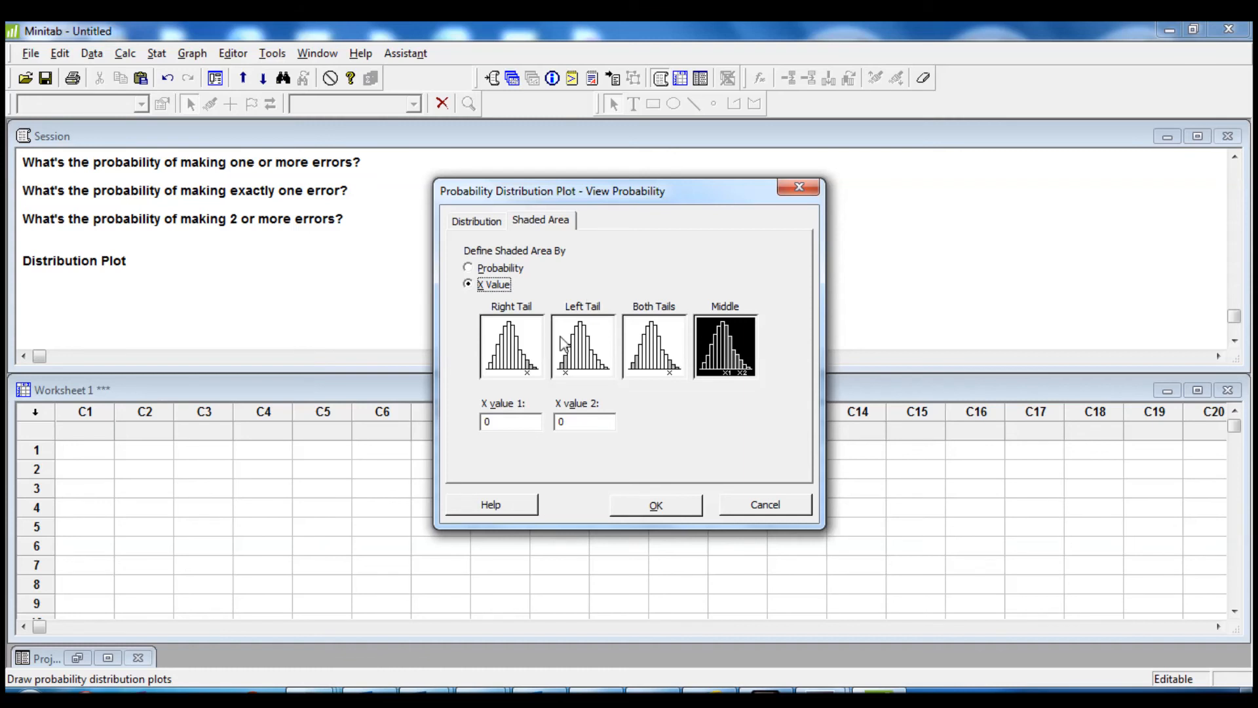
left_click(524, 344)
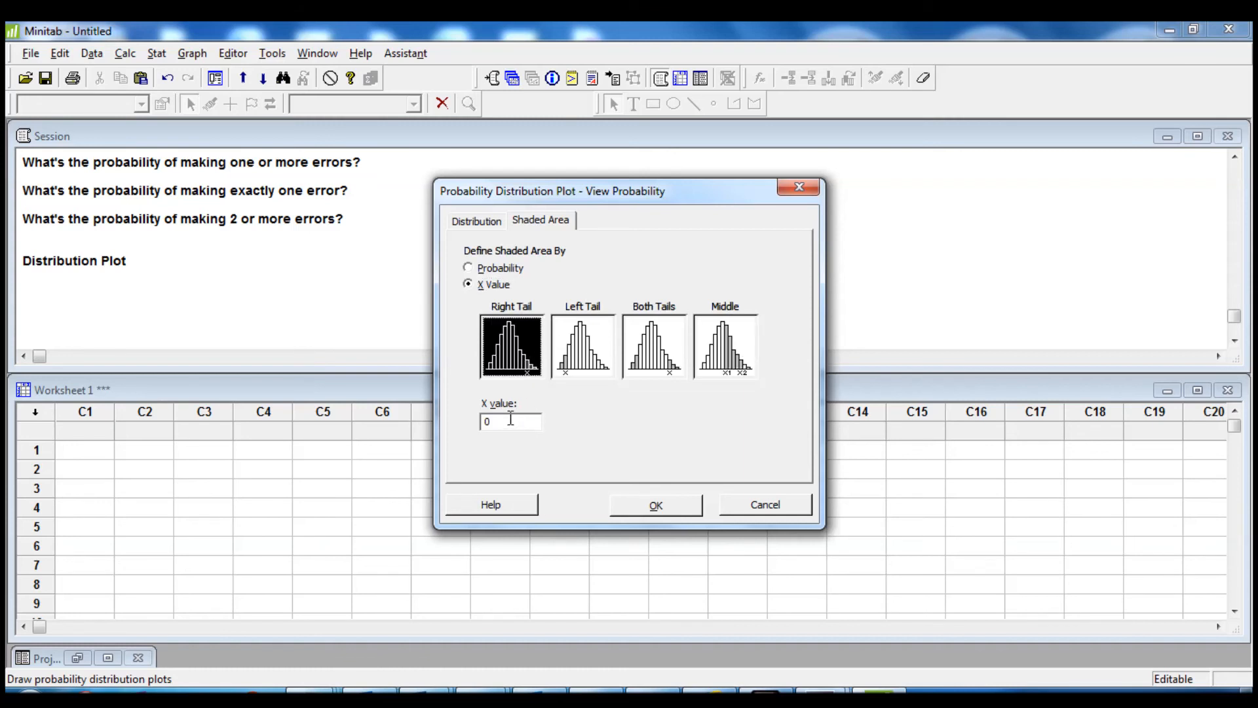
double_click(493, 421)
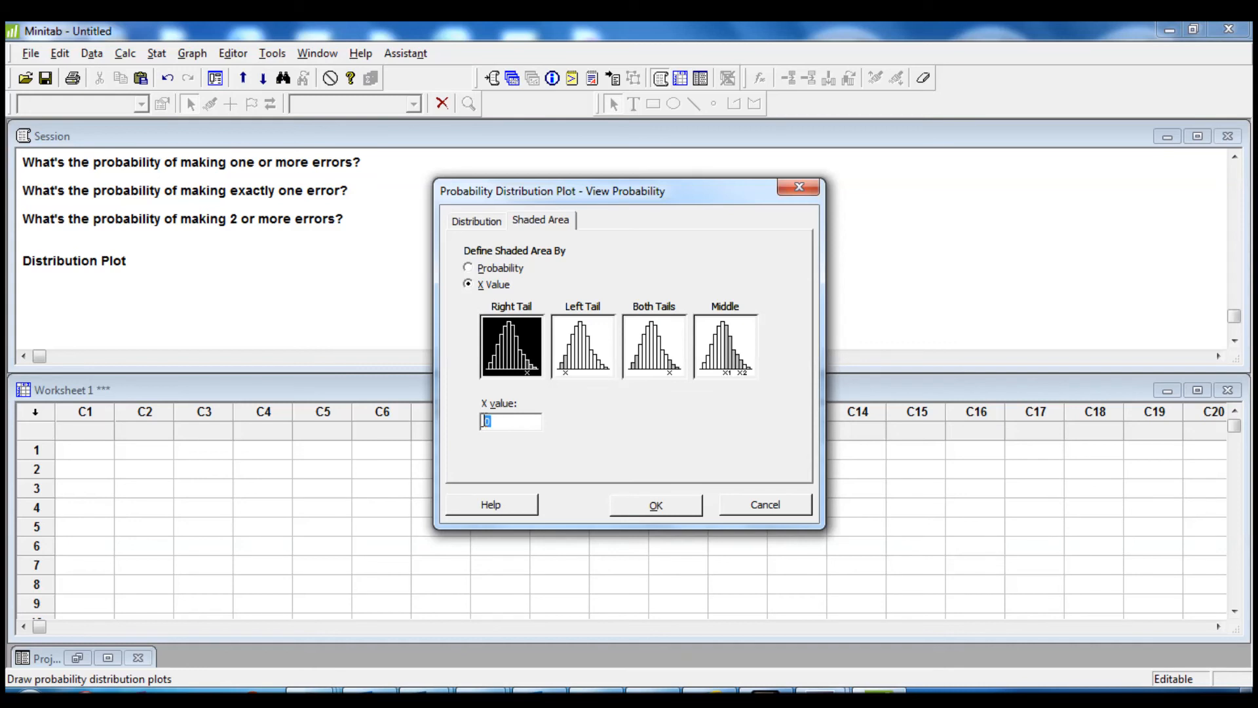
type("1")
left_click(676, 512)
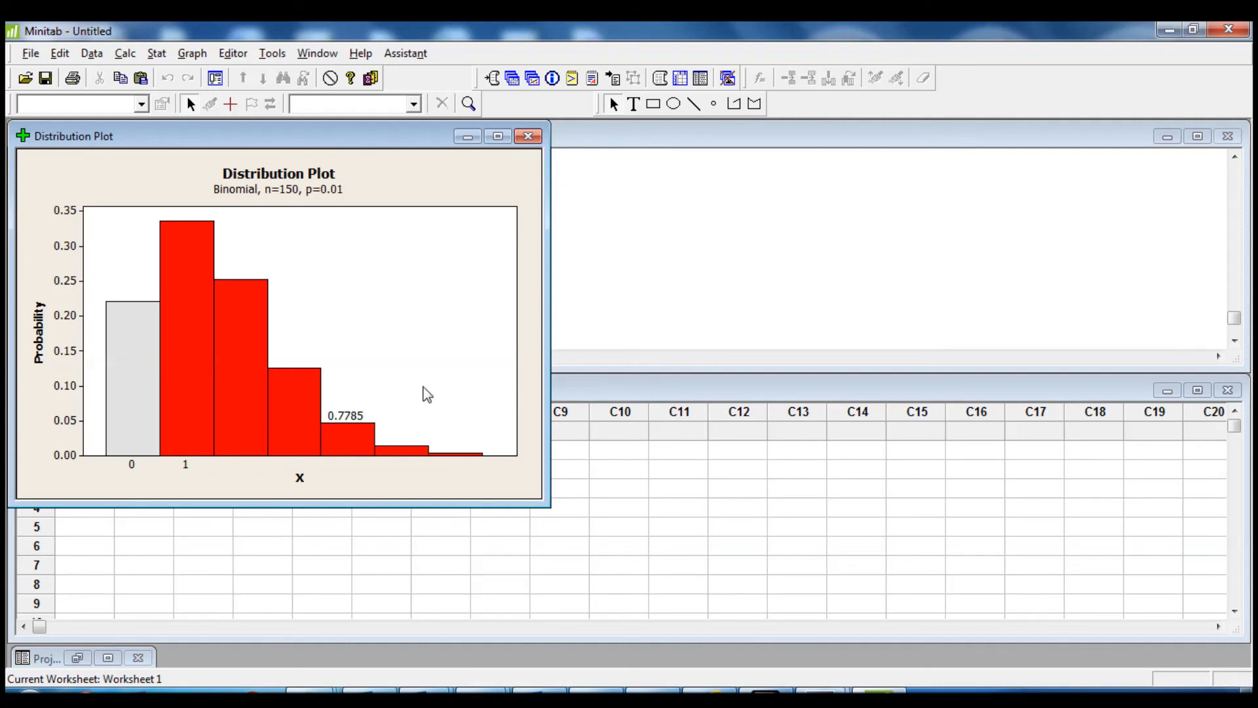
left_click(530, 137)
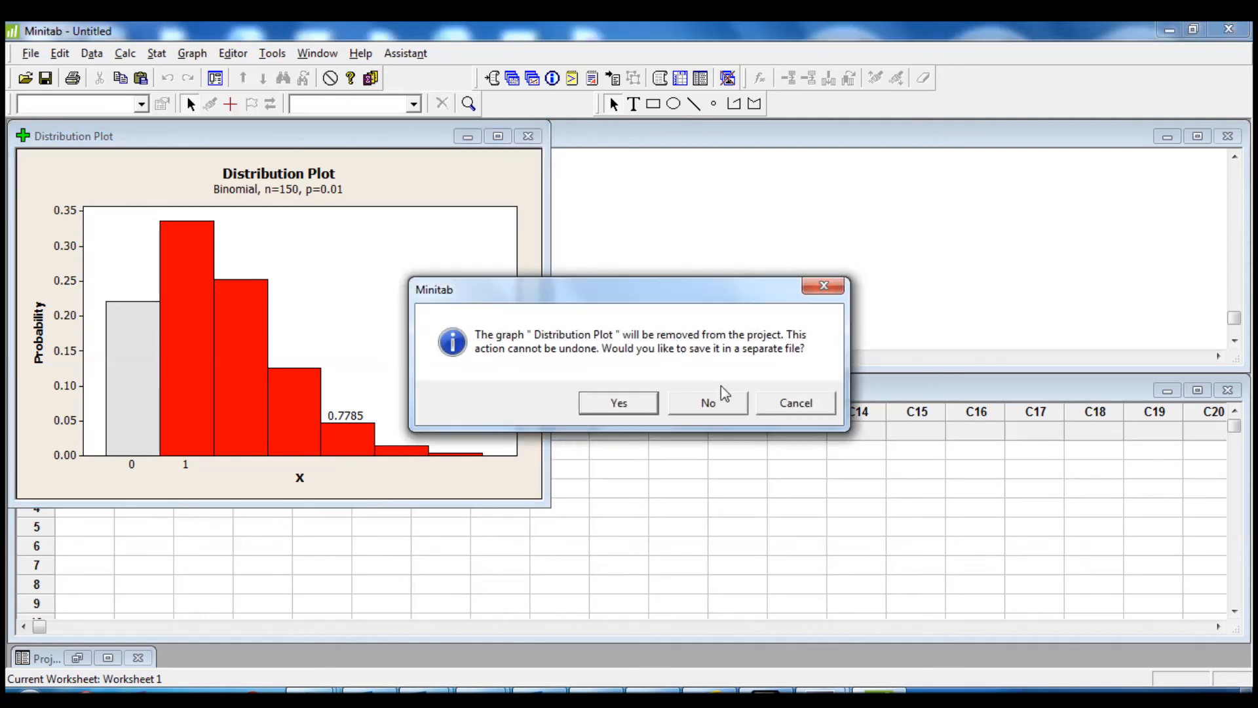
left_click(718, 399)
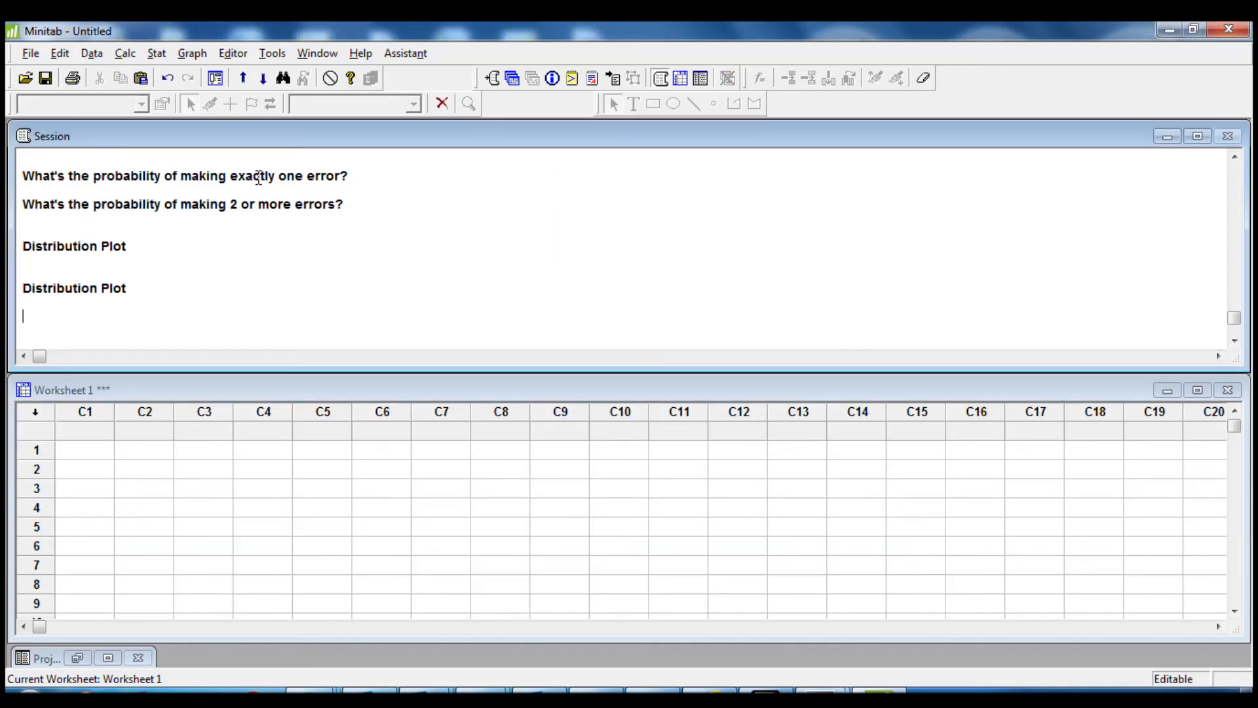
Plot the middle area by X value from 1 to 1 with the same binomial settings, then close the graph without saving
left_click(192, 53)
left_click(244, 239)
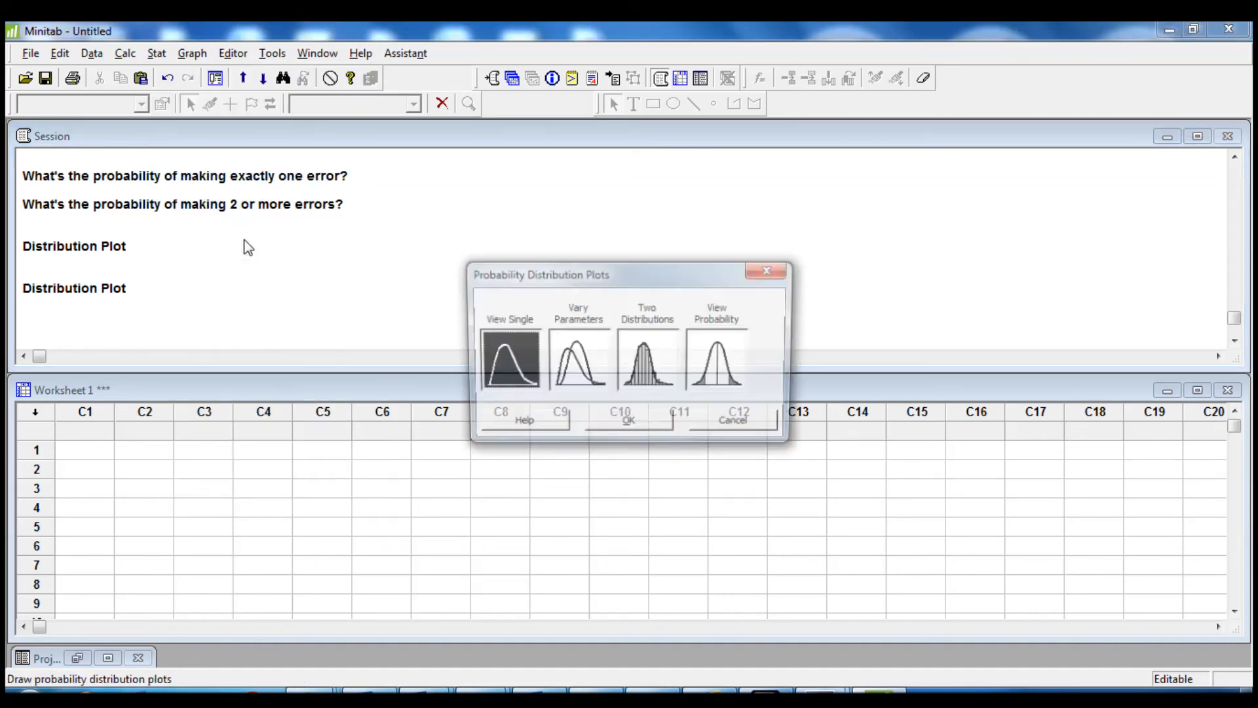
left_click(734, 367)
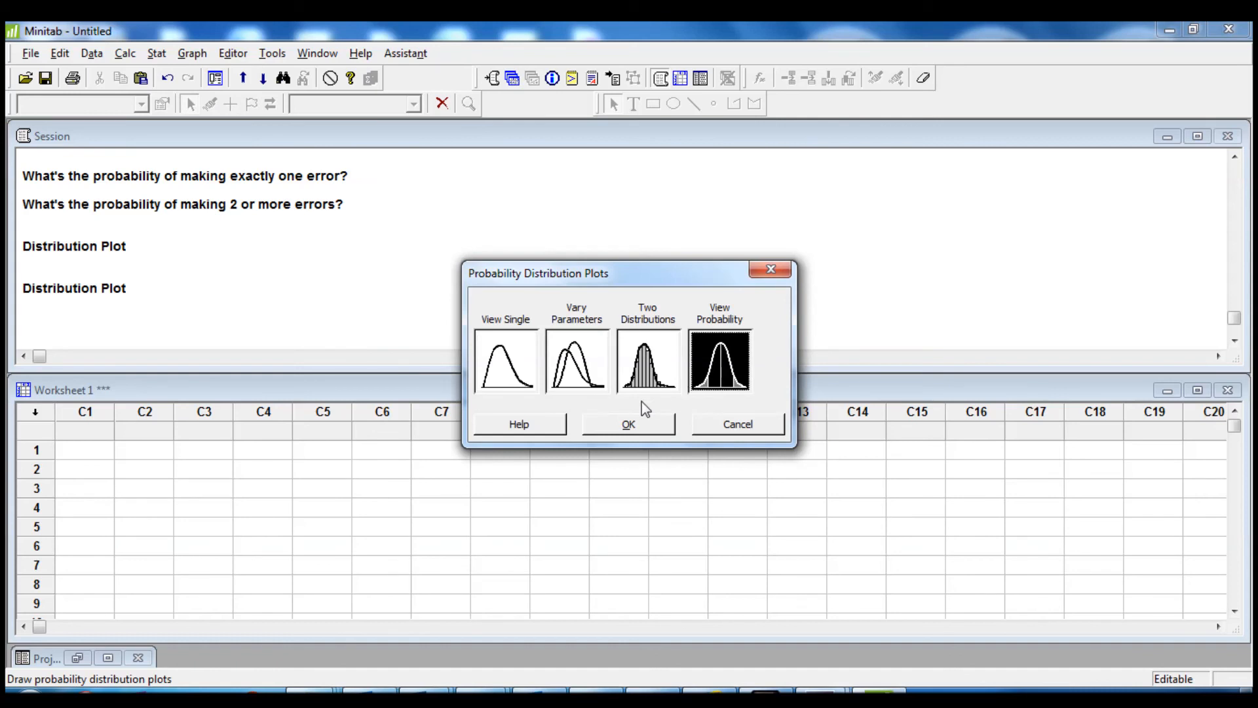
left_click(623, 422)
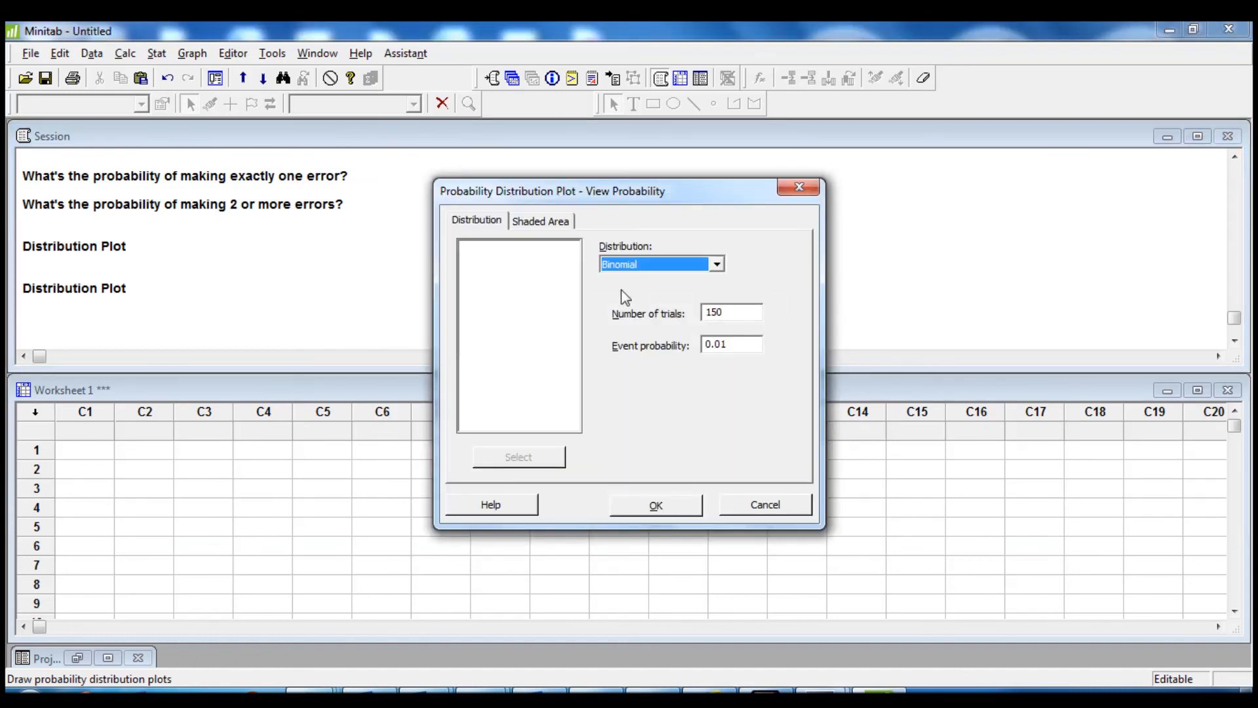
left_click(552, 220)
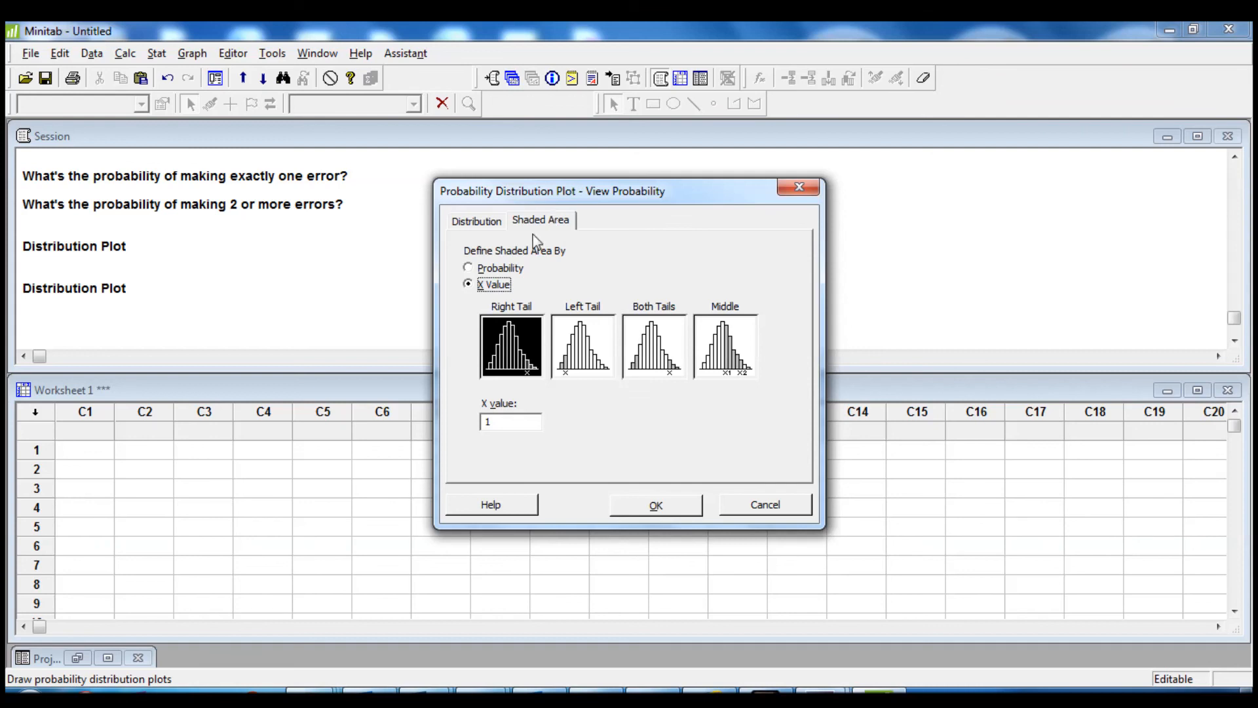
left_click(732, 350)
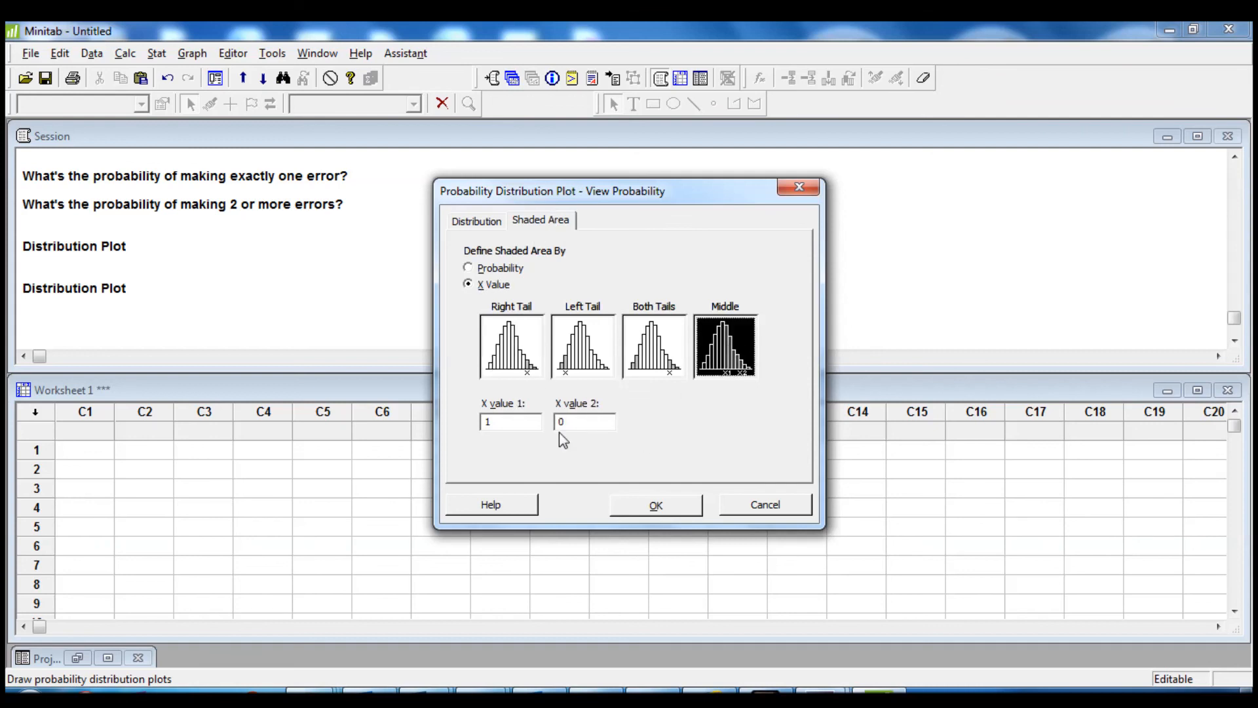
left_click(481, 421)
type("1")
key("Tab")
type("1")
left_click(654, 505)
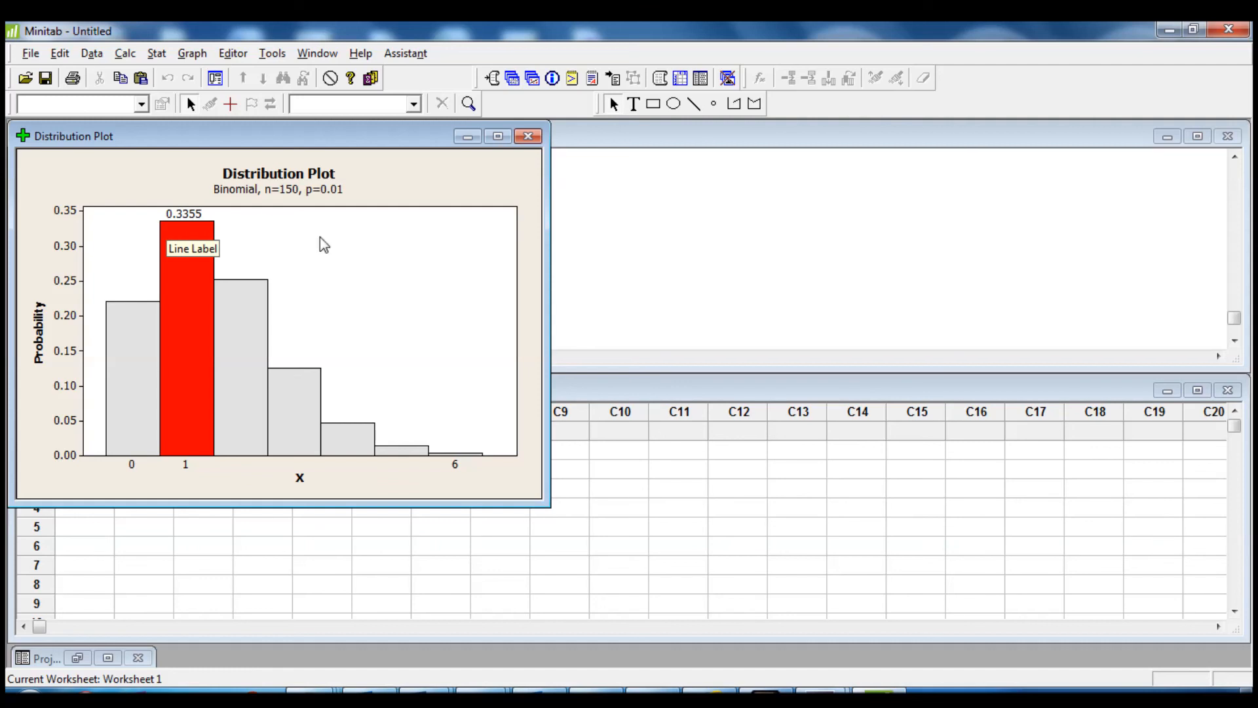
left_click(531, 139)
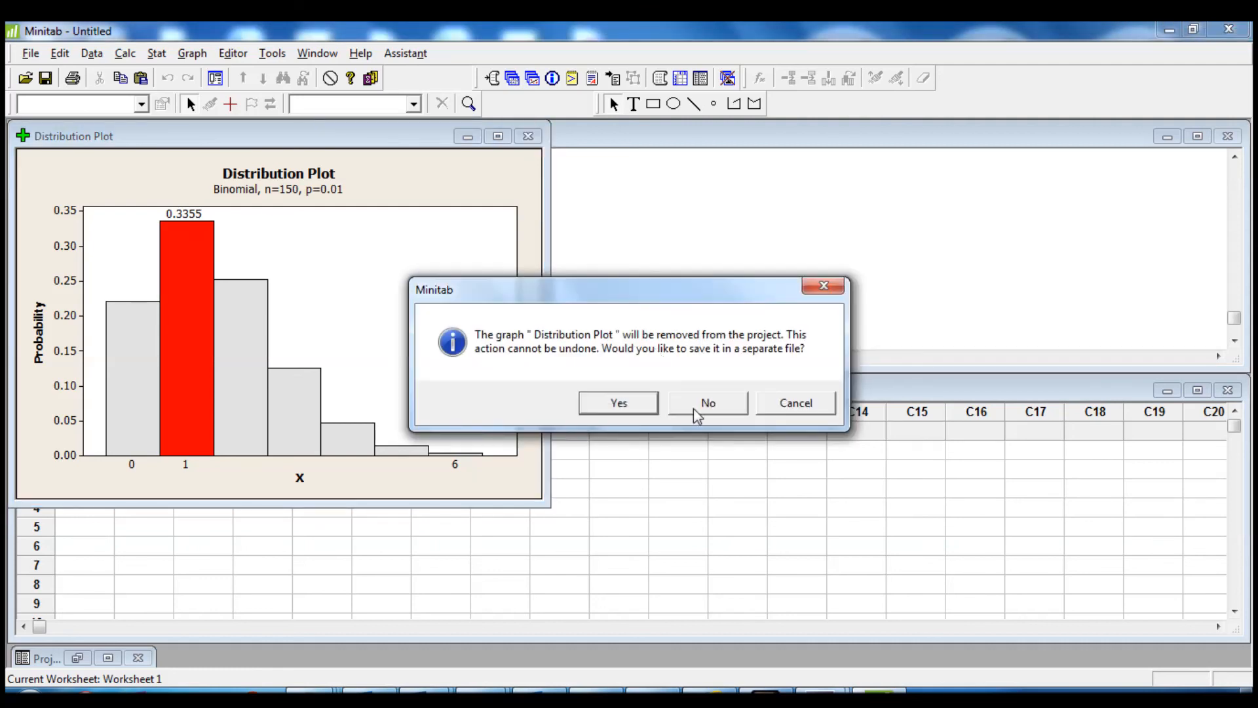
left_click(695, 408)
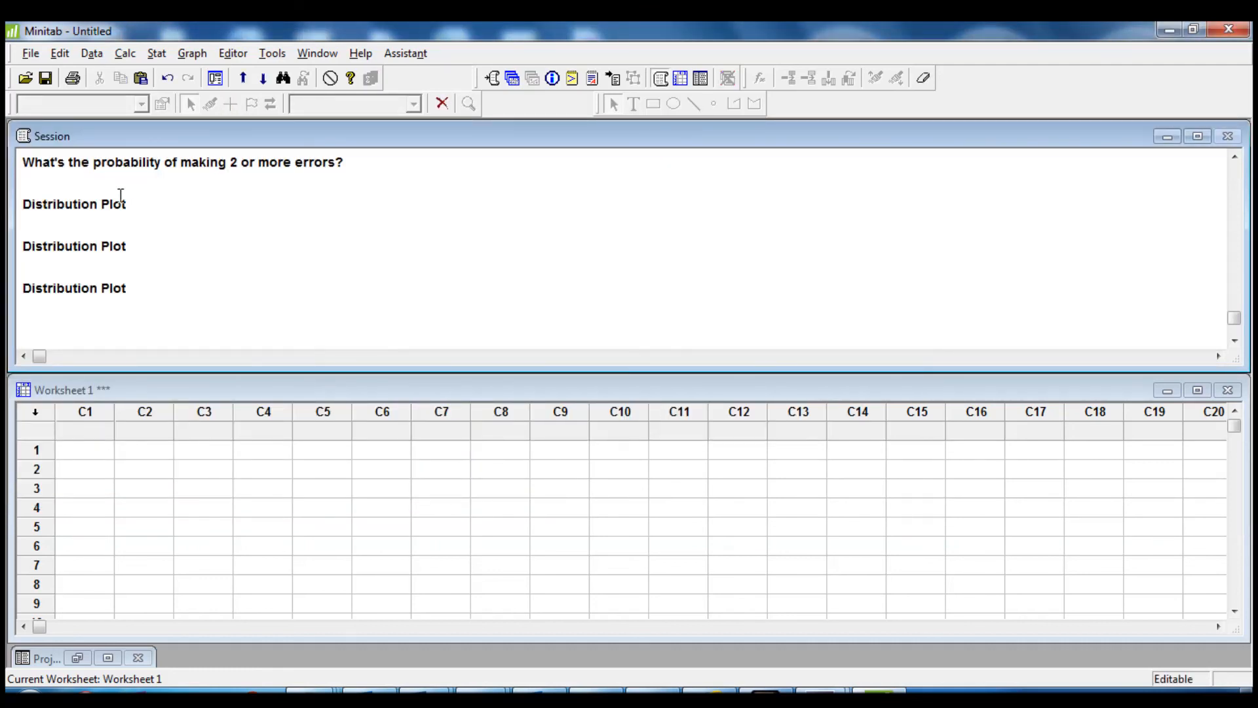
Plot the right-tail area for X value 2 with the same binomial settings, then close the graph without saving
left_click(213, 81)
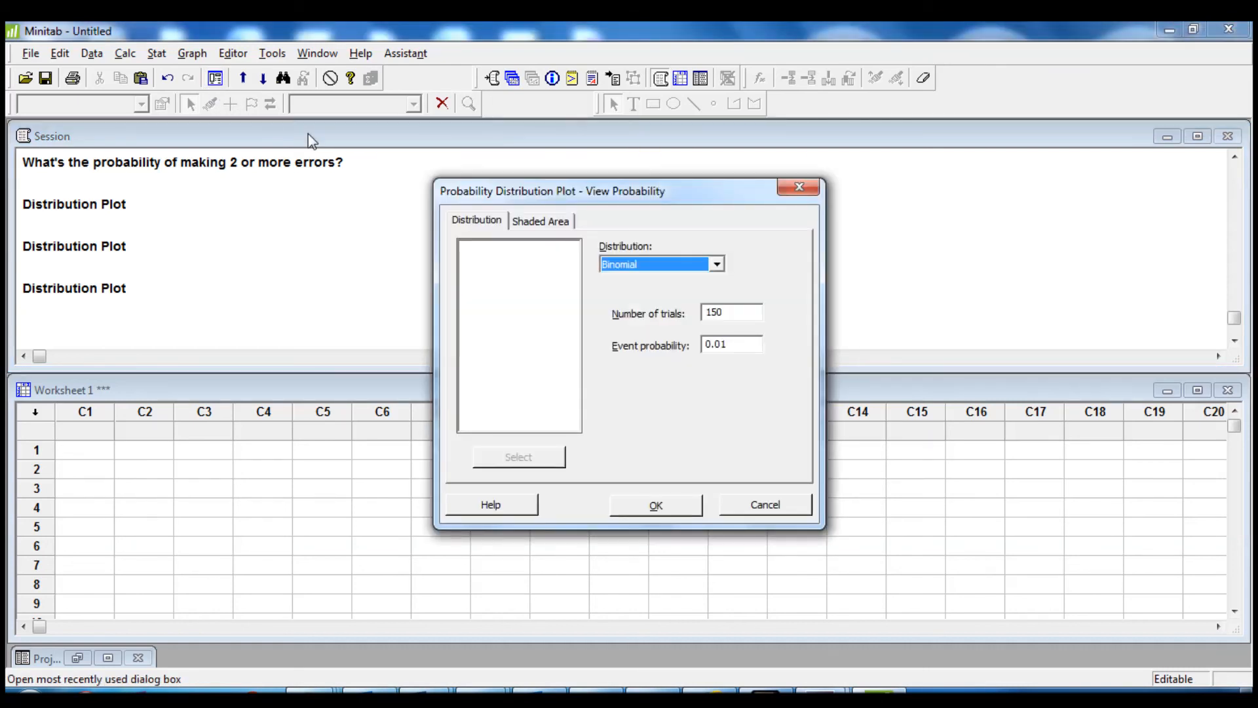
left_click(541, 221)
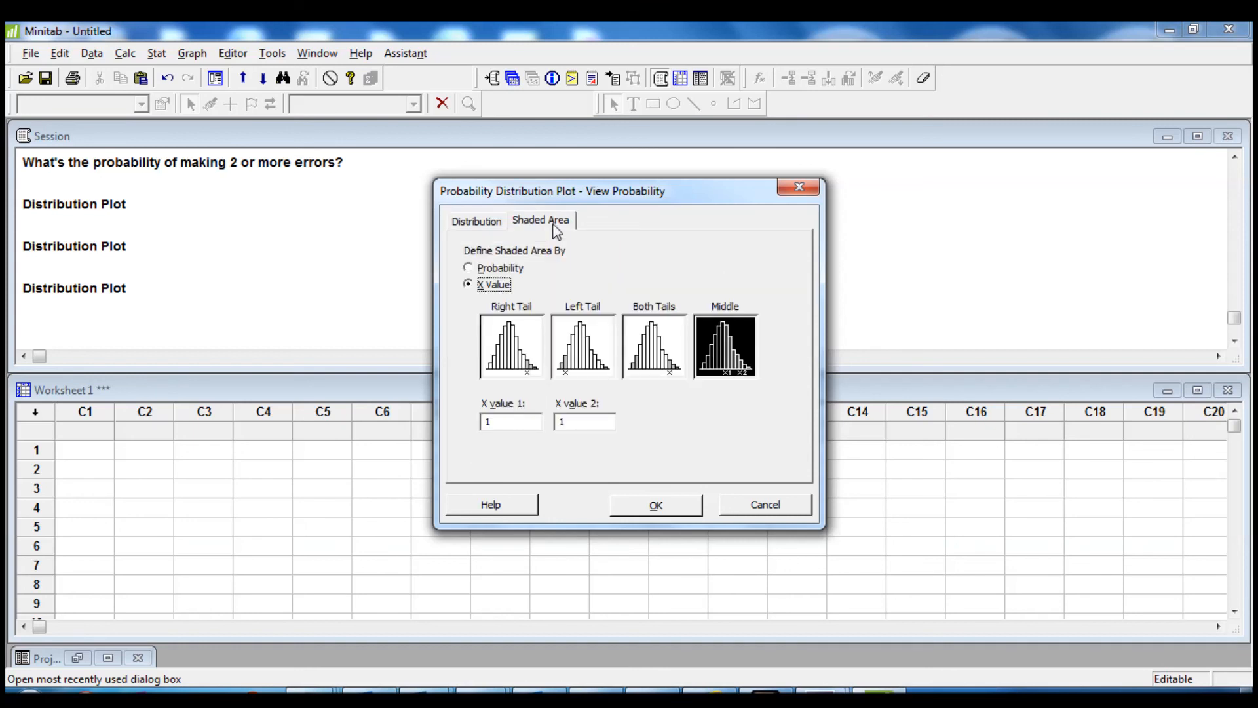
left_click(524, 373)
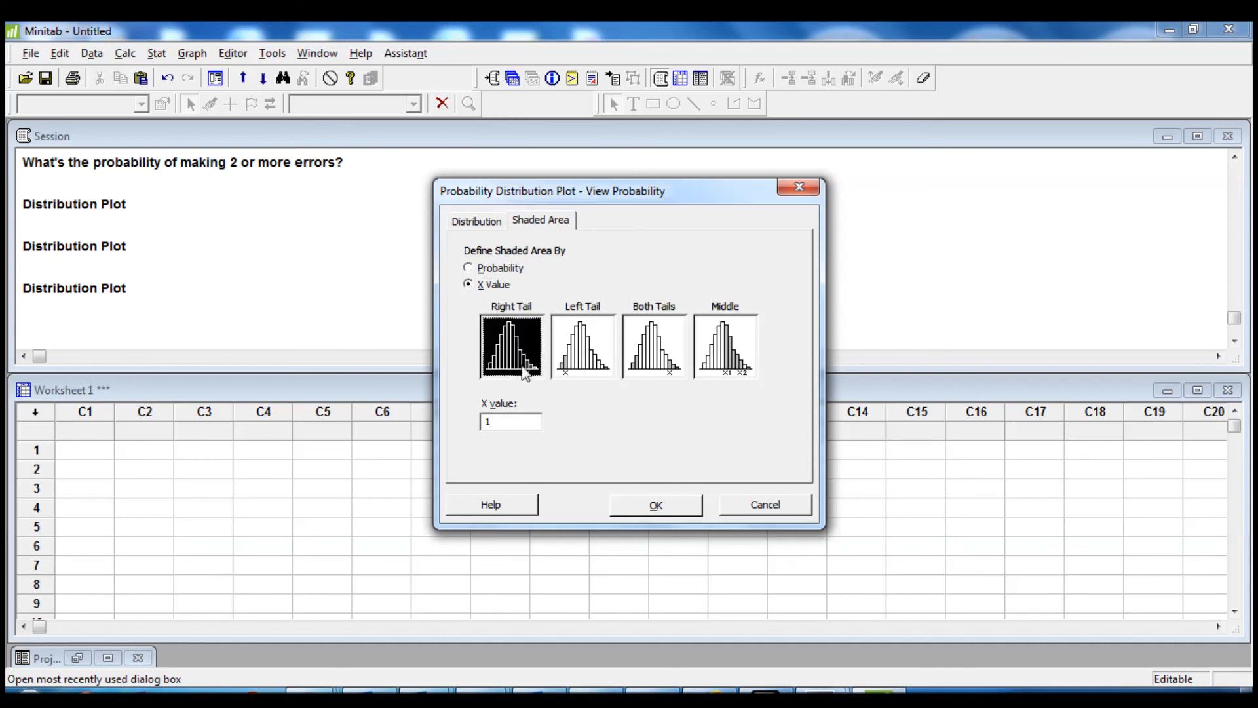
left_click_drag(509, 423, 479, 425)
type("2")
left_click(670, 505)
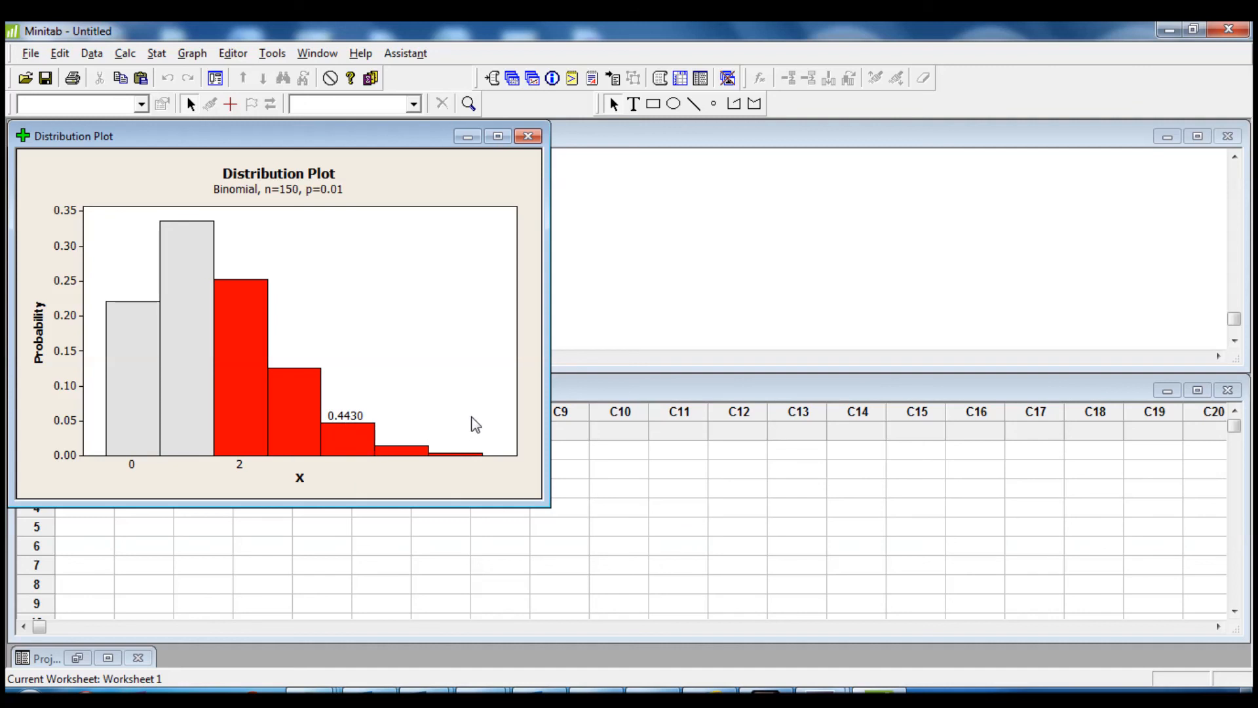
left_click(528, 136)
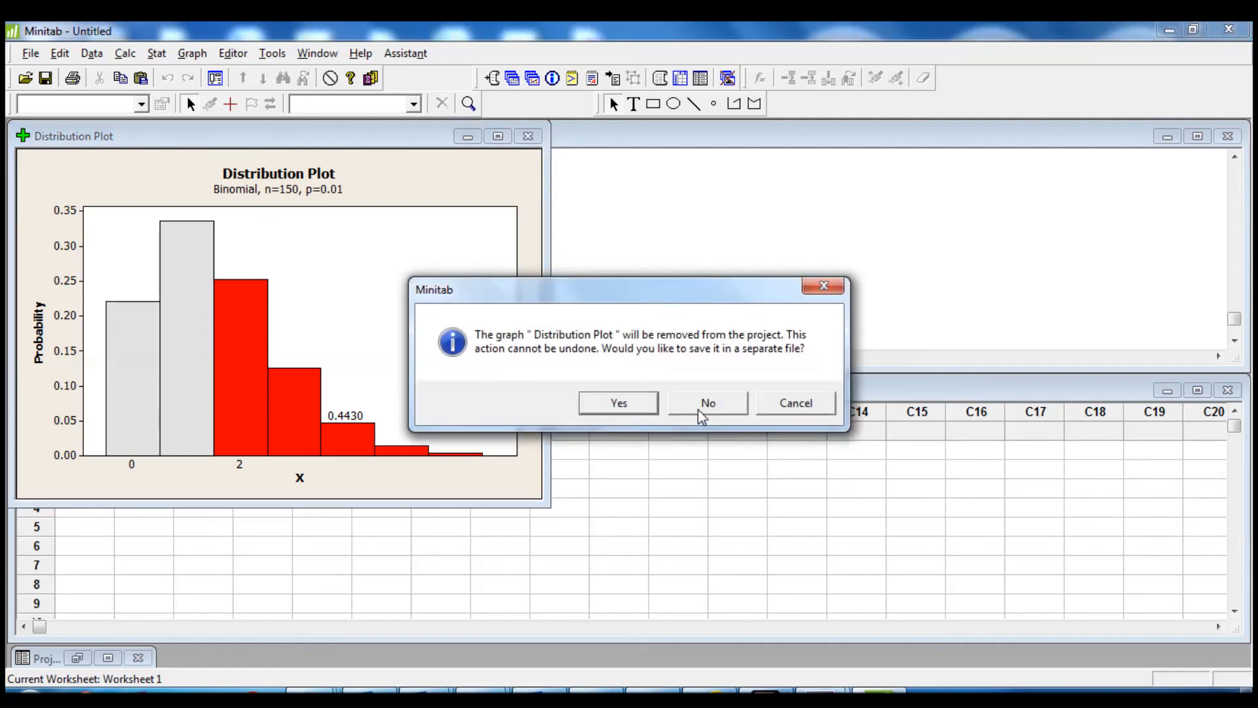
left_click(706, 404)
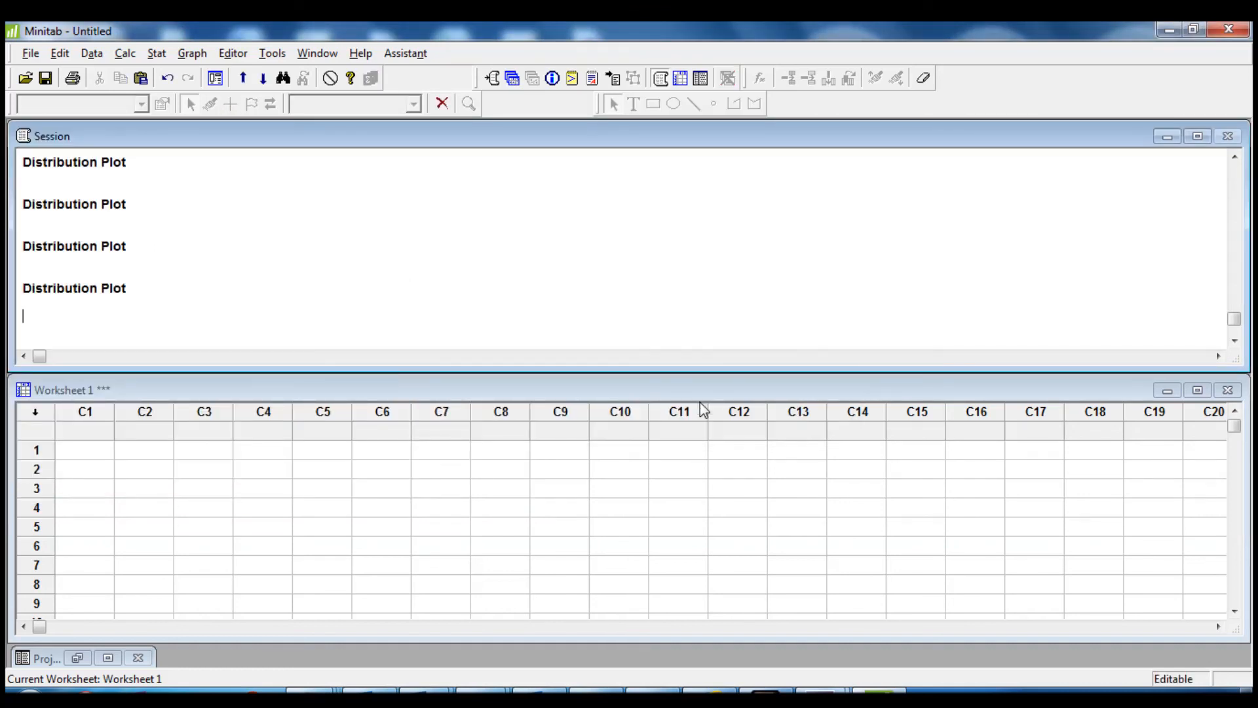